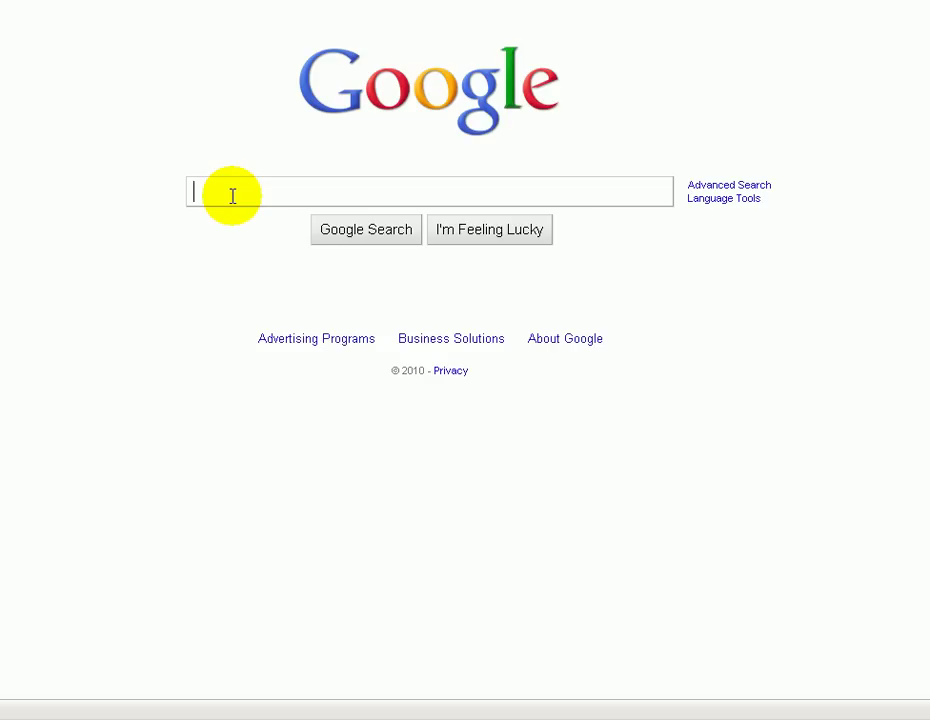
Step: Run a Google search for 'google chrome'
text(google c)
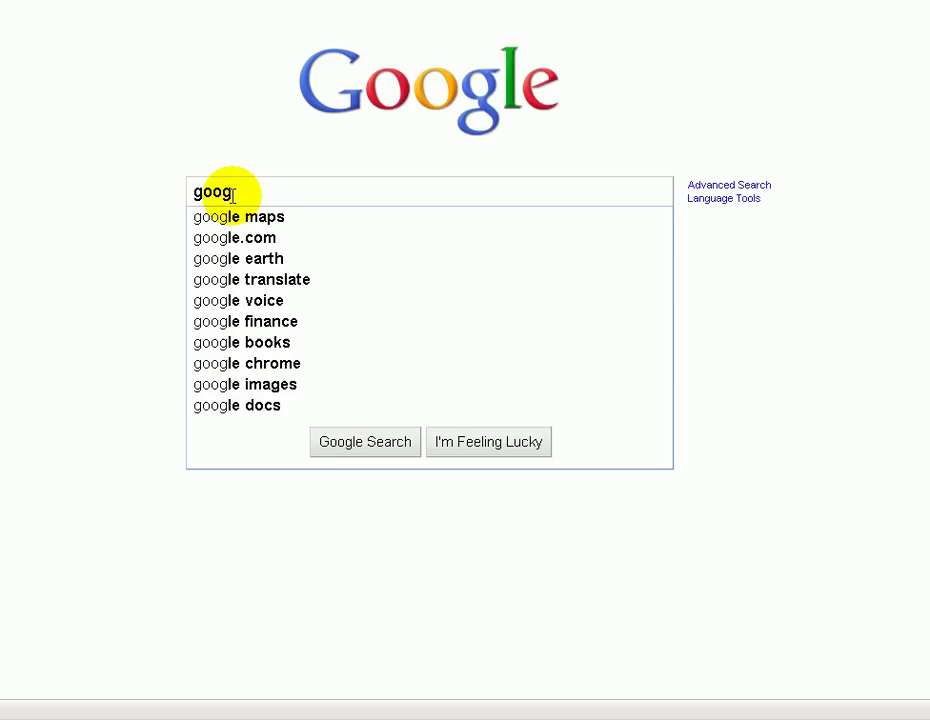
text(hrome)
key(Return)
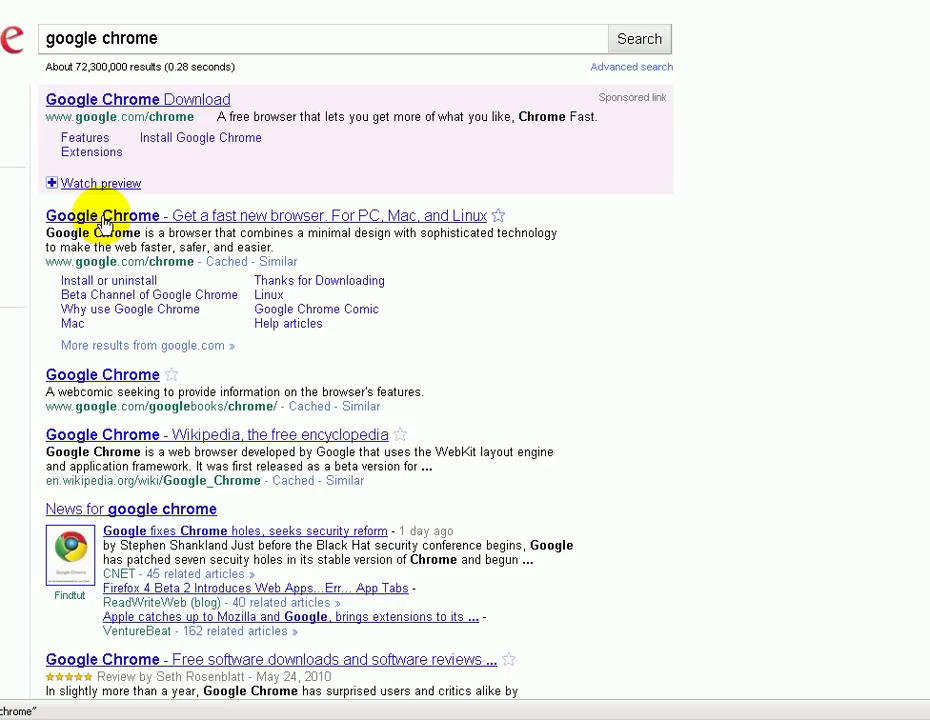
click(77, 288)
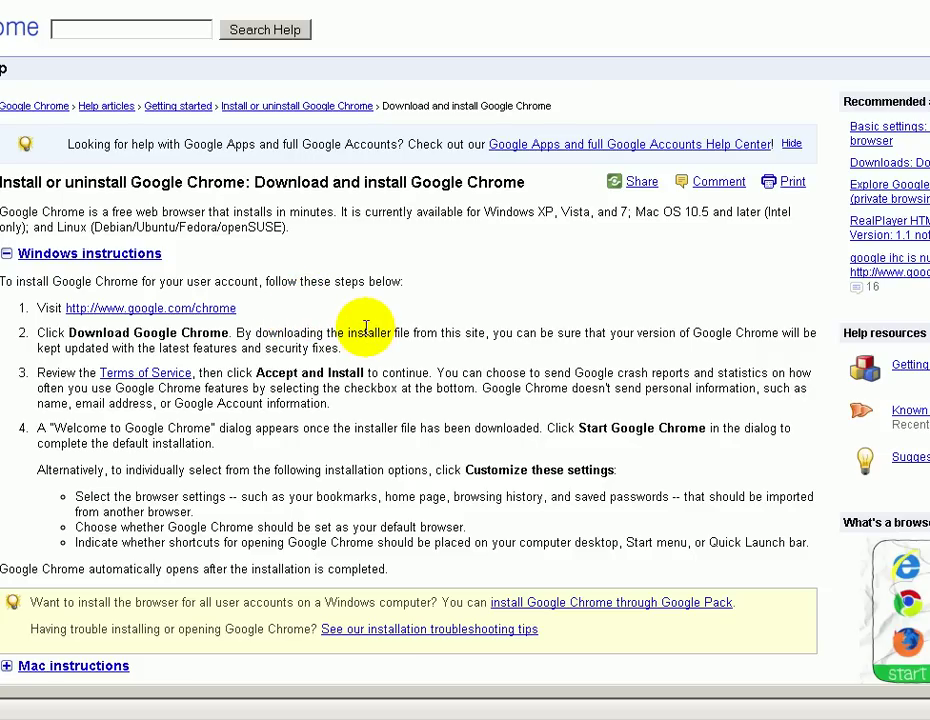
key(alt+Left)
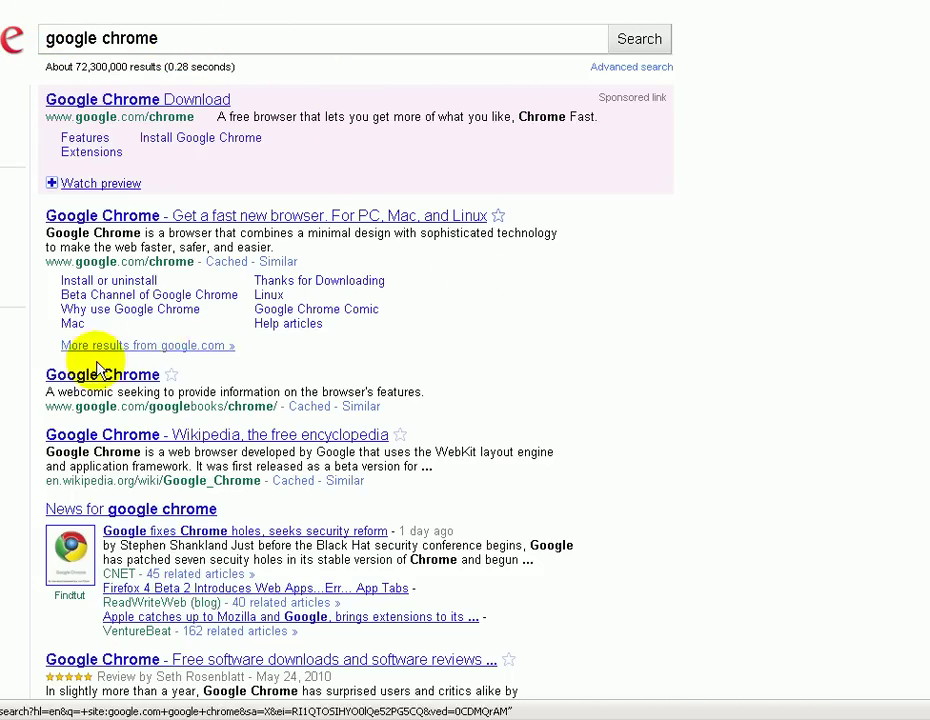
Step: Download Google Chrome from its result page, opting in to usage statistics and crash reports, and accept the terms
click(155, 225)
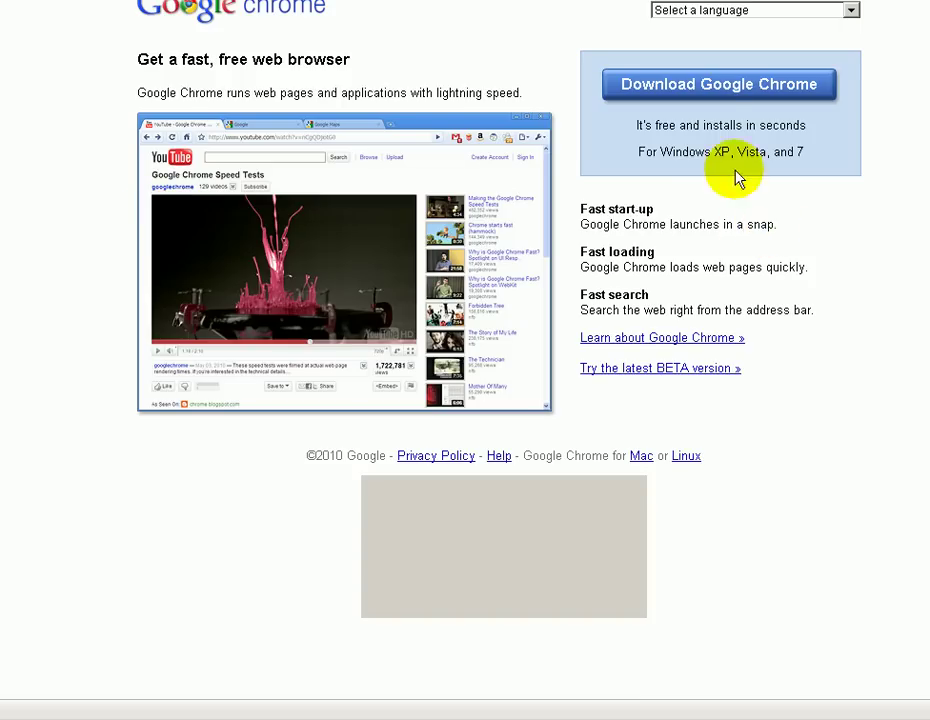
click(716, 90)
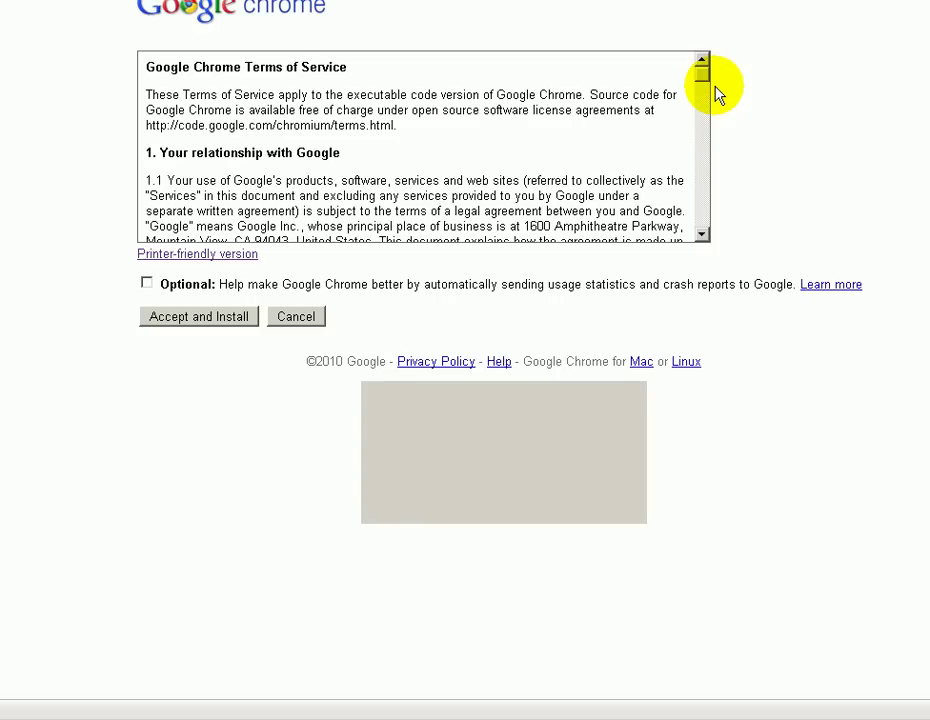
click(145, 285)
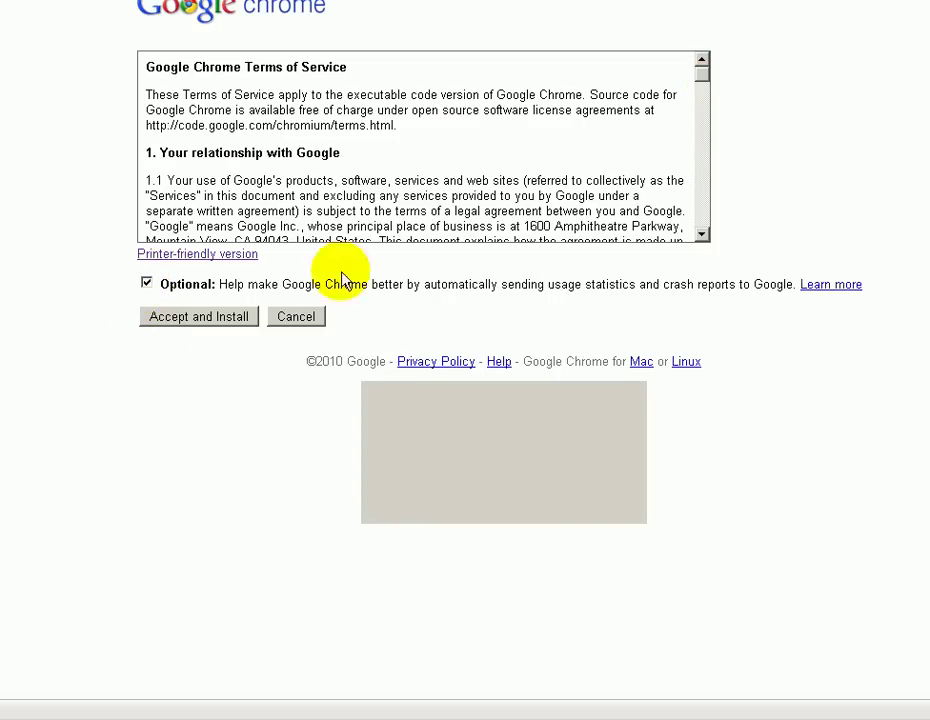
drag(704, 75, 702, 230)
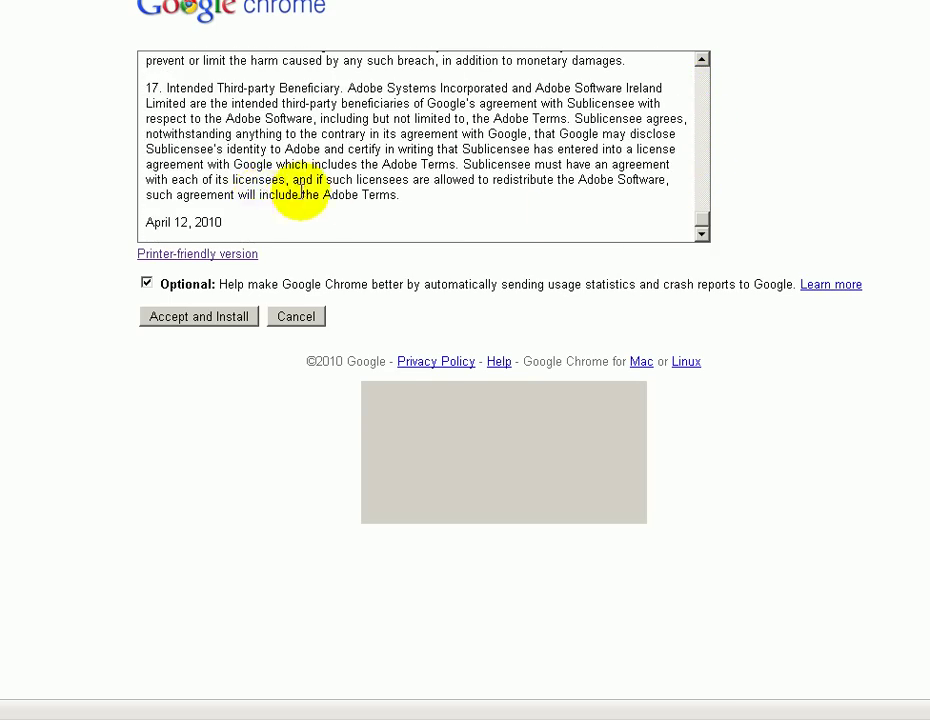
click(188, 324)
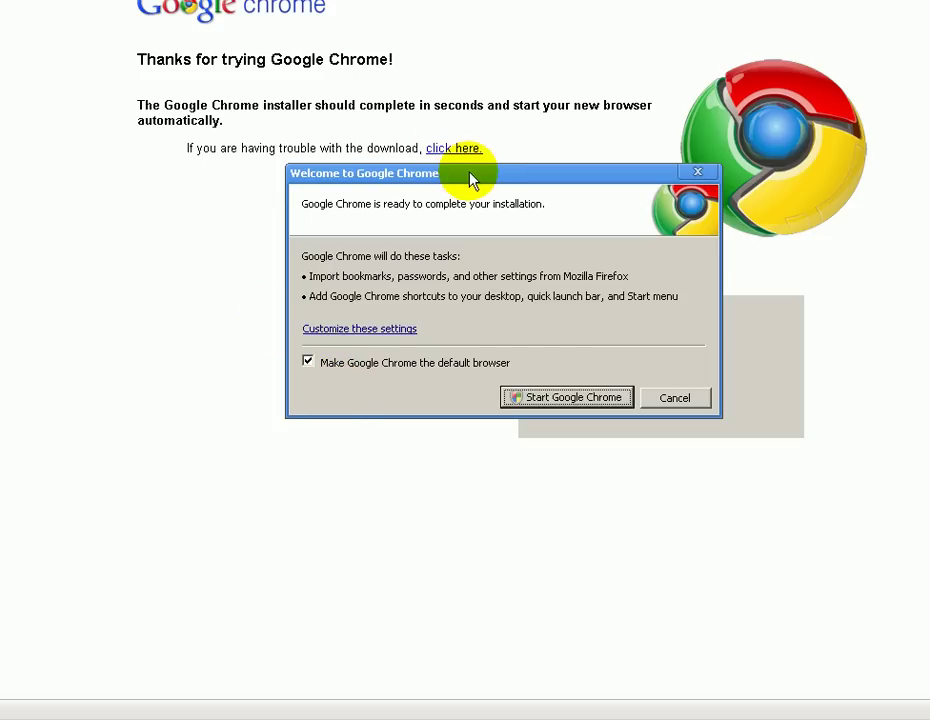
Step: Move the Welcome dialog aside, decline making Chrome the default browser, and show the customization settings
drag(473, 180, 440, 135)
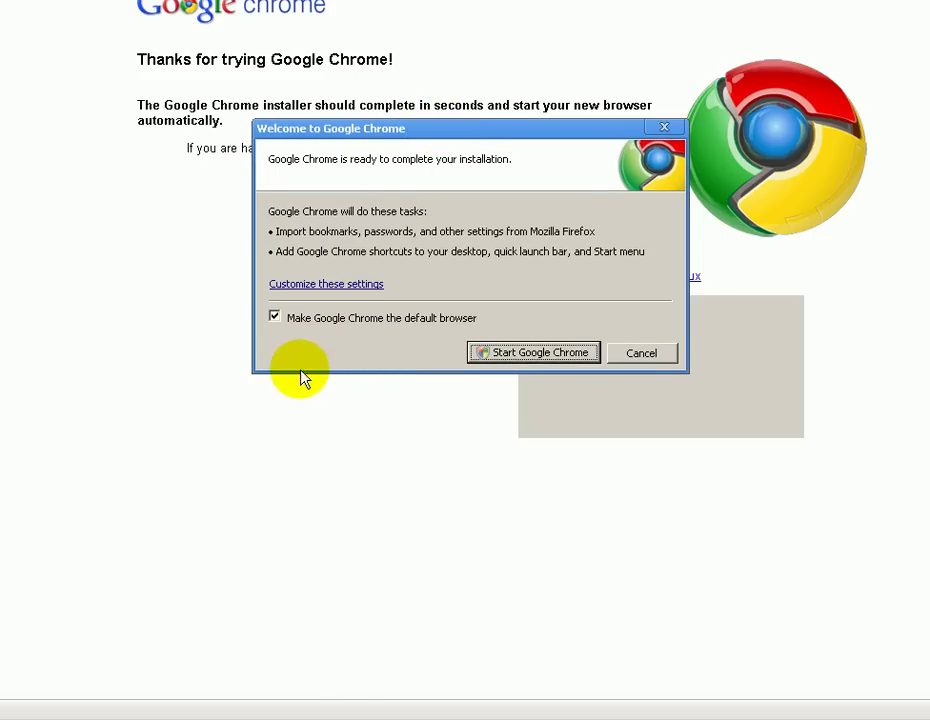
click(276, 318)
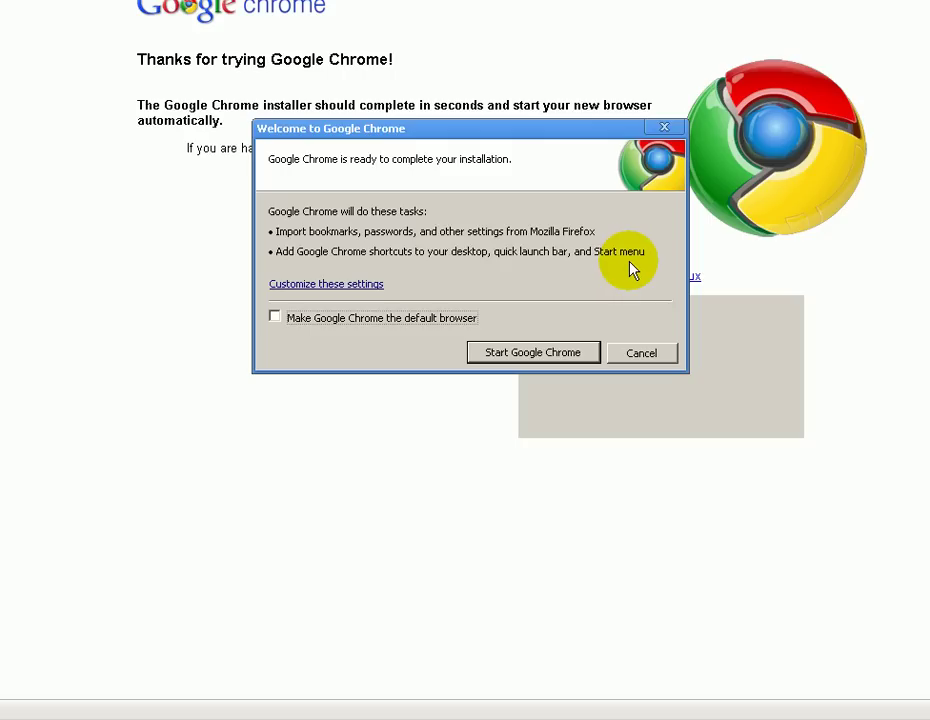
click(330, 284)
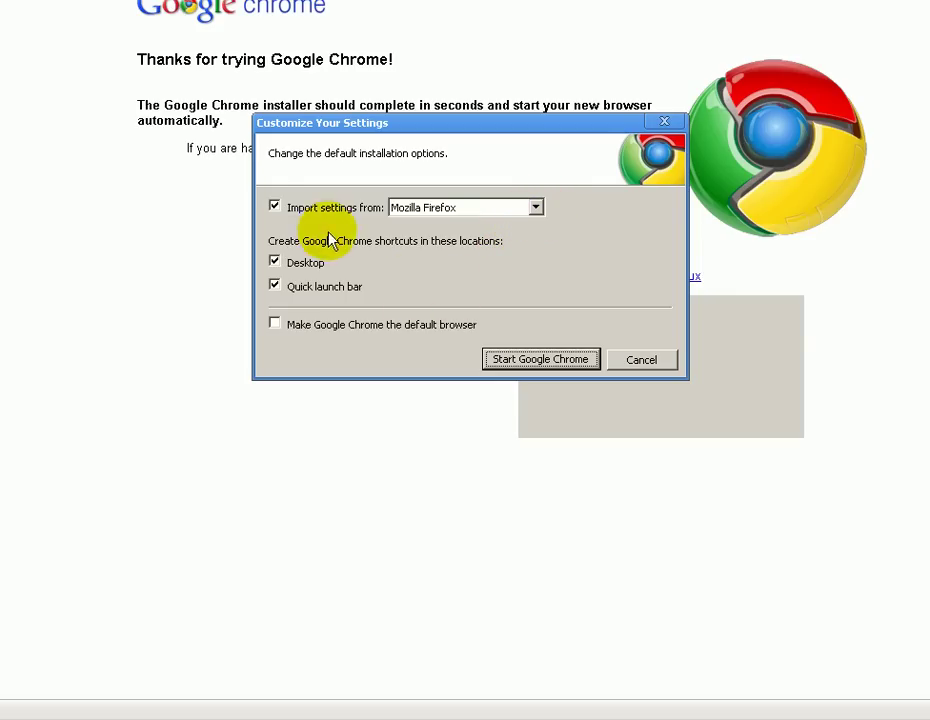
Step: Keep importing from Mozilla Firefox and disable the Desktop and Quick launch bar shortcuts
click(536, 208)
click(536, 208)
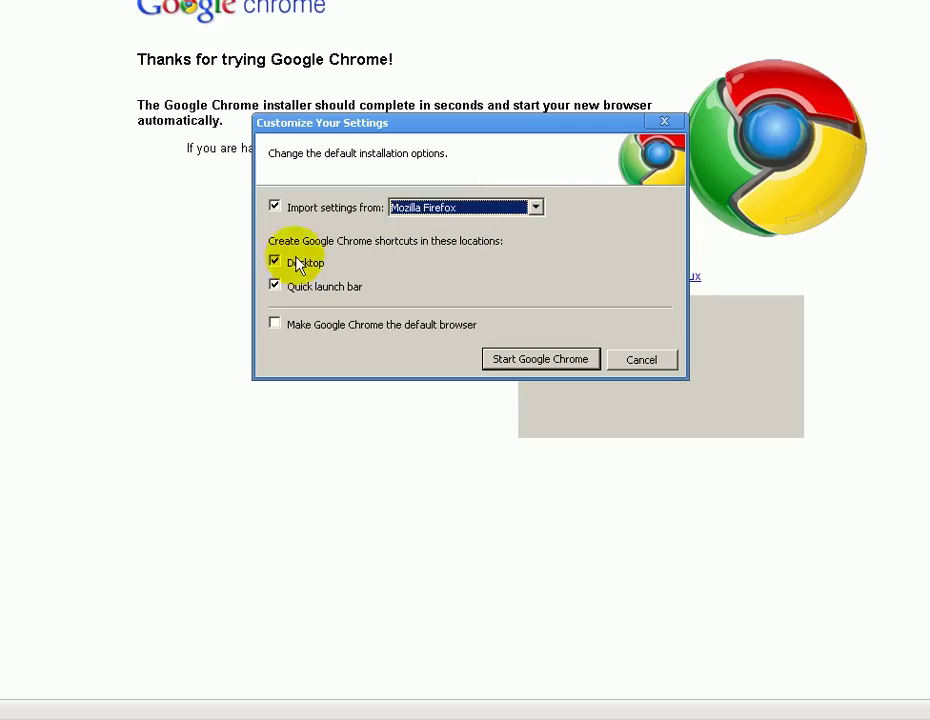
click(330, 265)
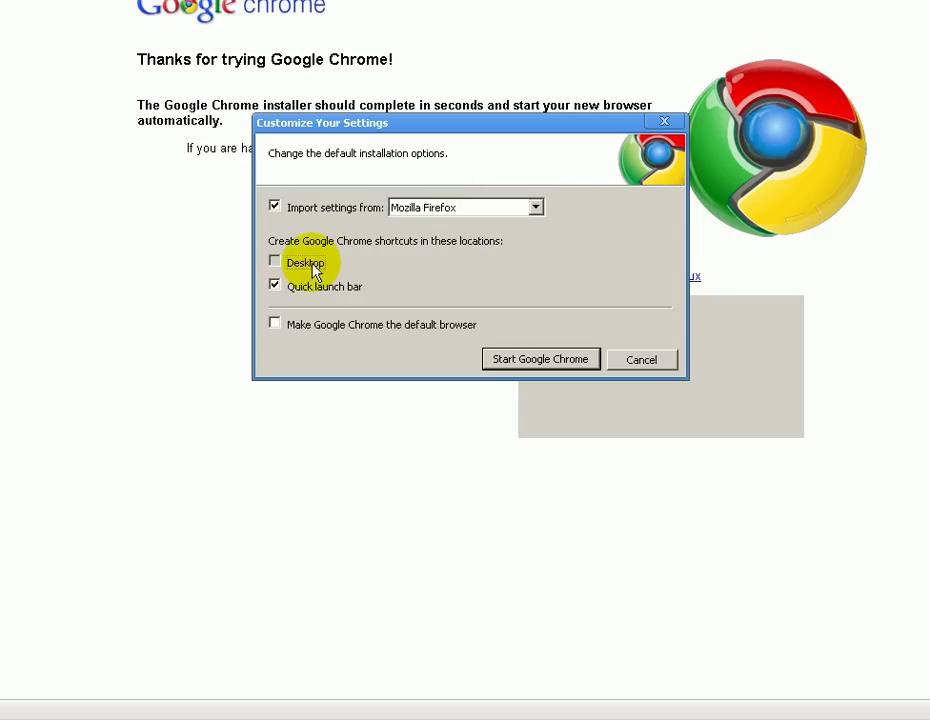
click(287, 290)
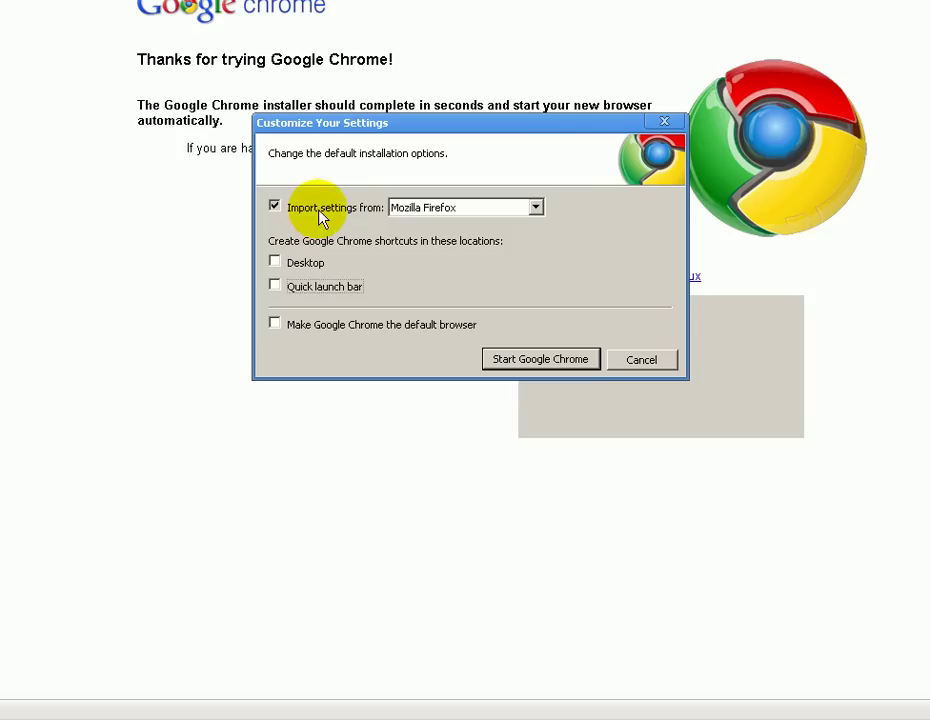
Step: Launch Google Chrome, skip the Firefox settings import, and keep Google as the default search engine
click(535, 365)
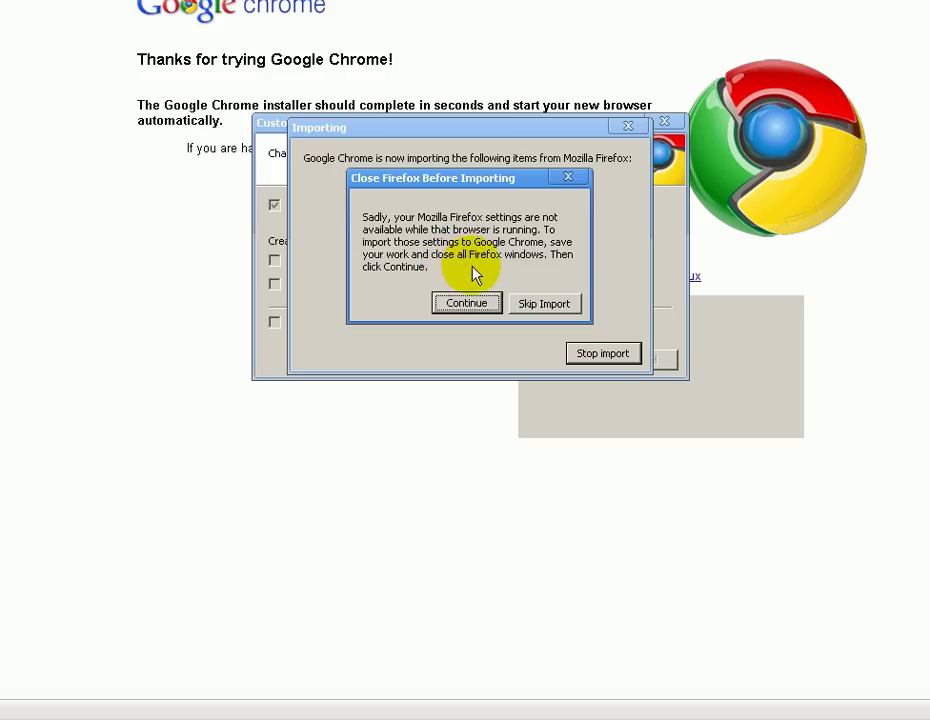
click(541, 304)
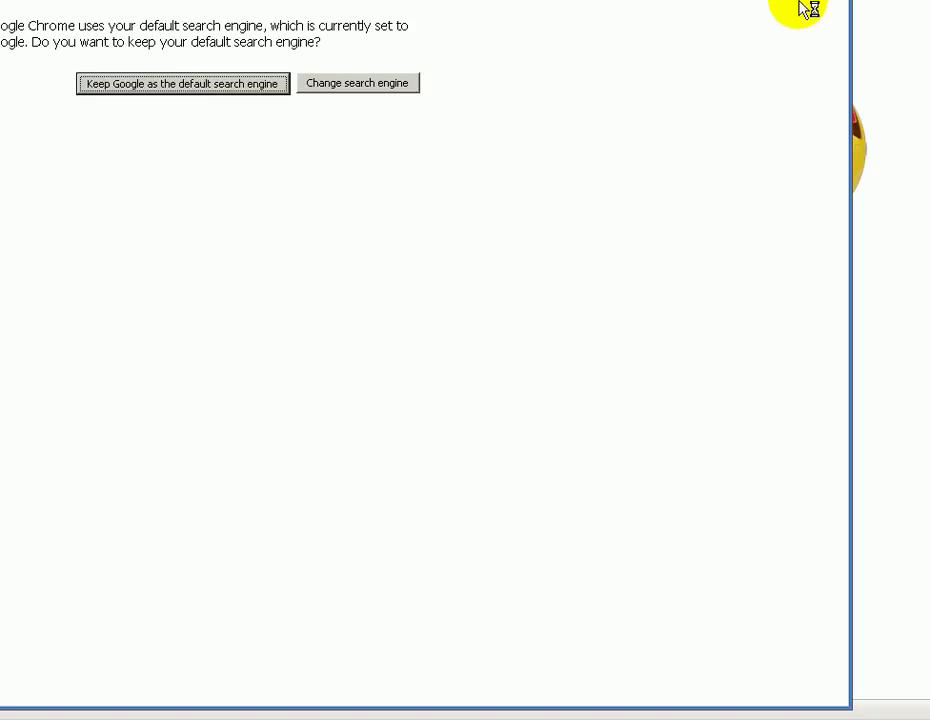
key(Return)
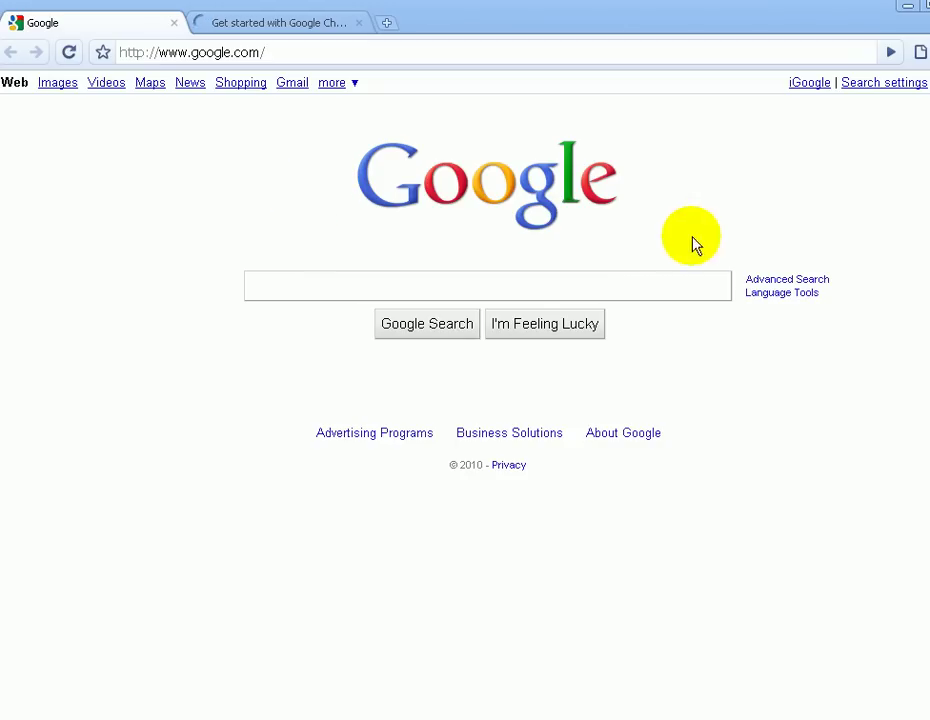
Step: On the Get started with Google Chrome tab, play the next tour video and pause it at 0:06
click(288, 27)
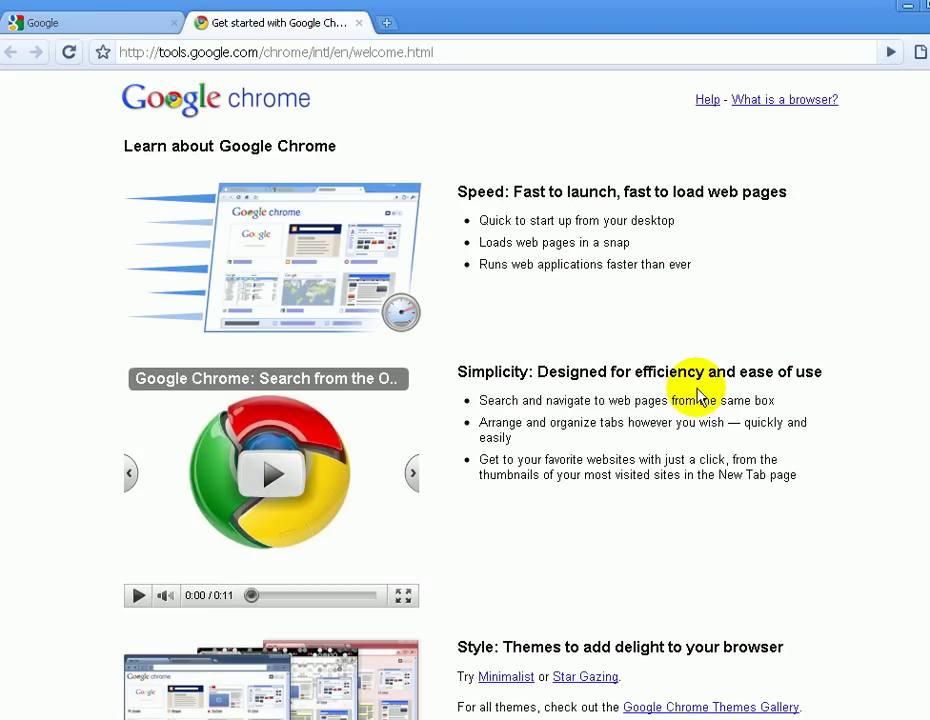
scroll(700, 397, down, 2)
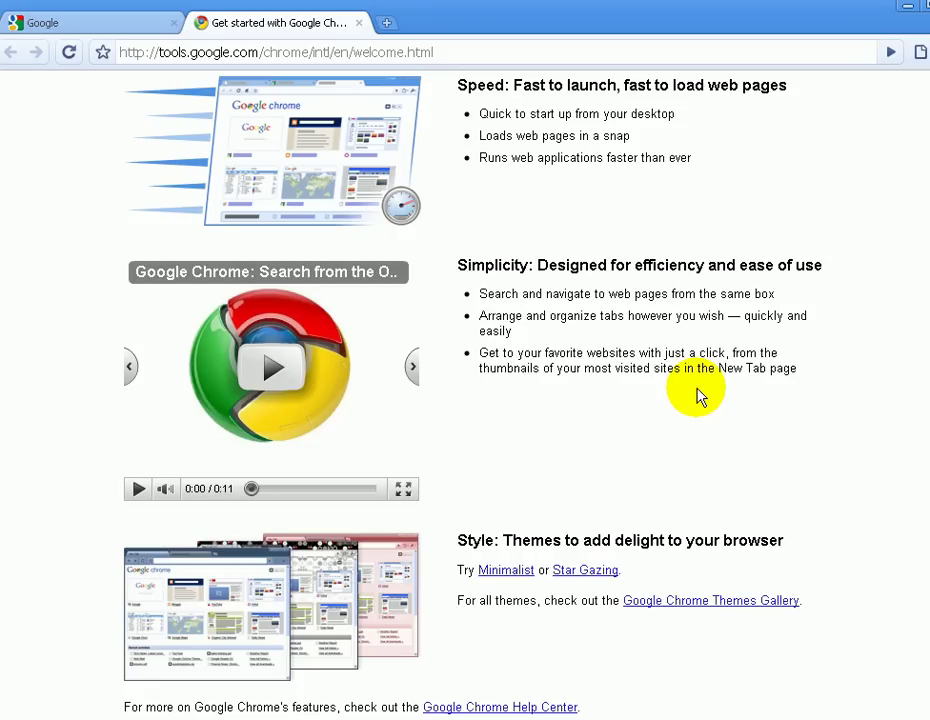
scroll(700, 397, up, 2)
scroll(700, 397, down, 2)
scroll(700, 394, up, 2)
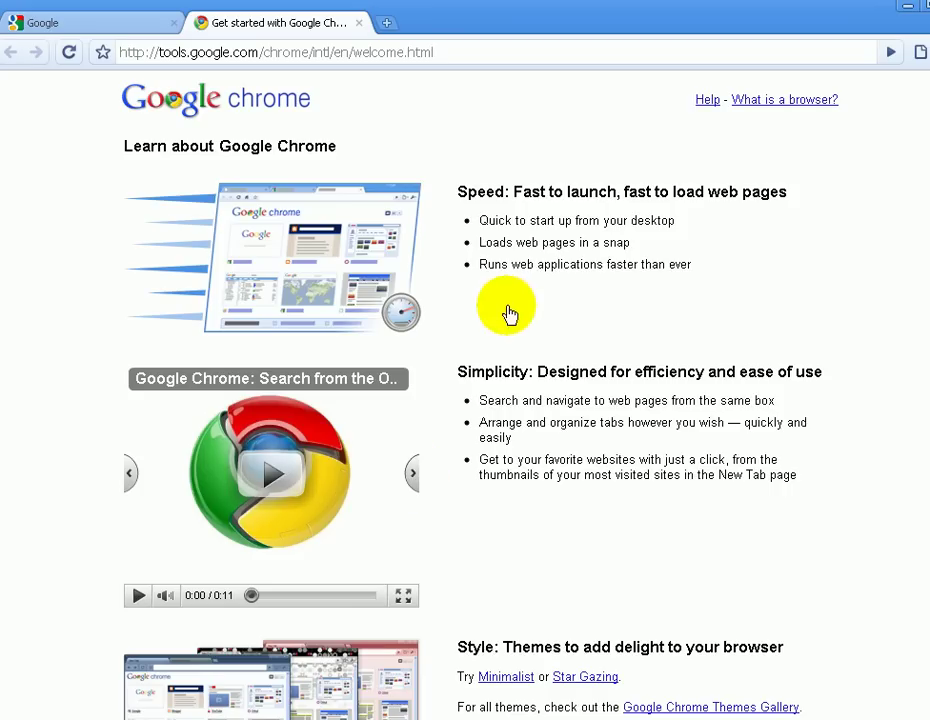
click(412, 478)
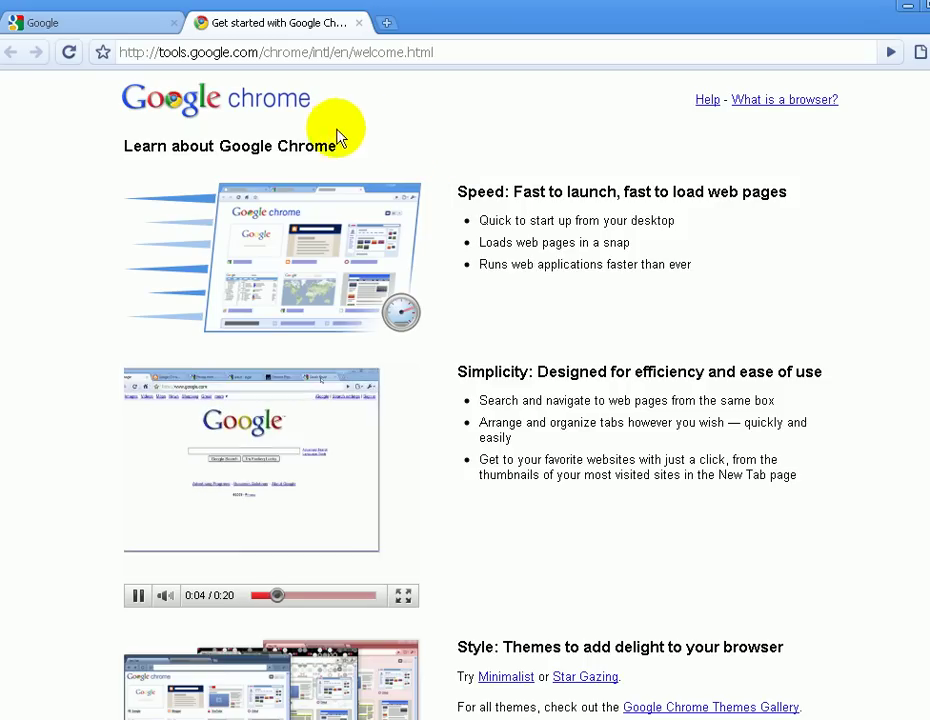
click(138, 595)
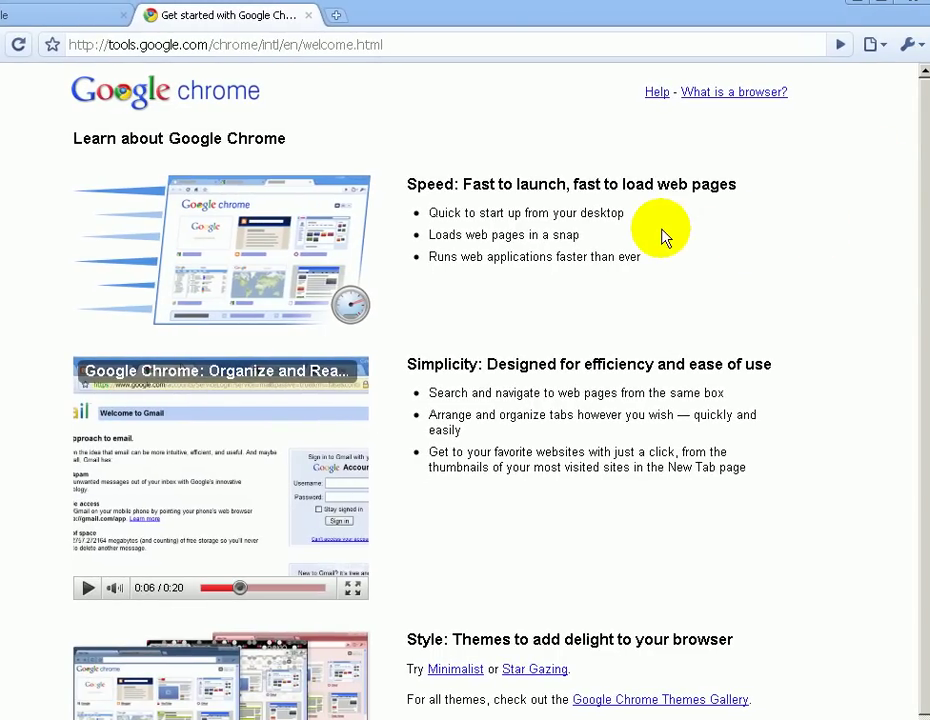
Step: Look through the wrench and page menus, then start a blank new tab
click(918, 47)
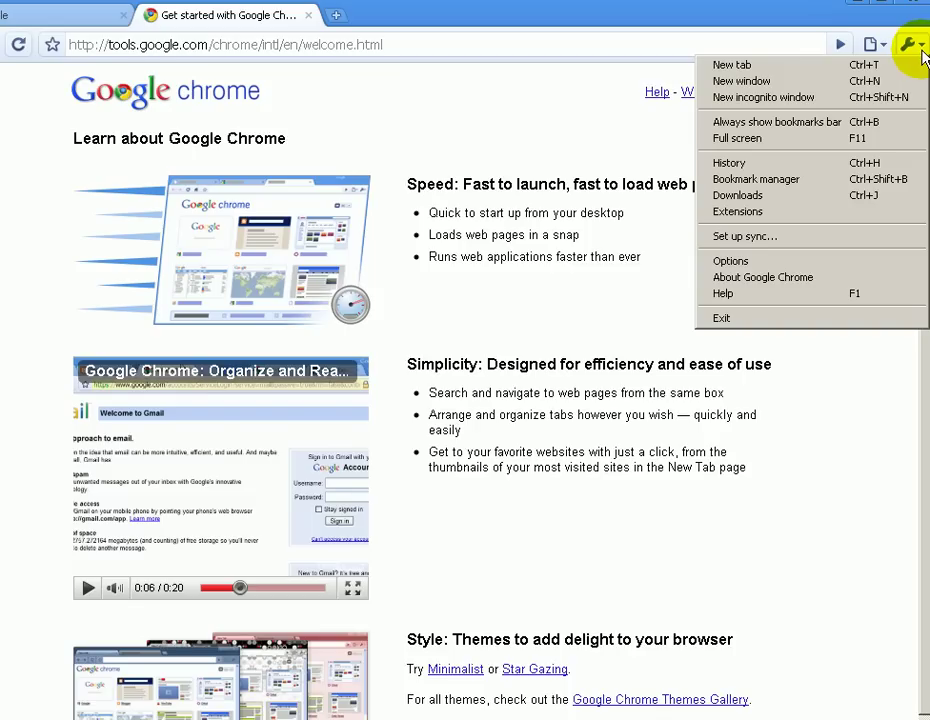
click(916, 50)
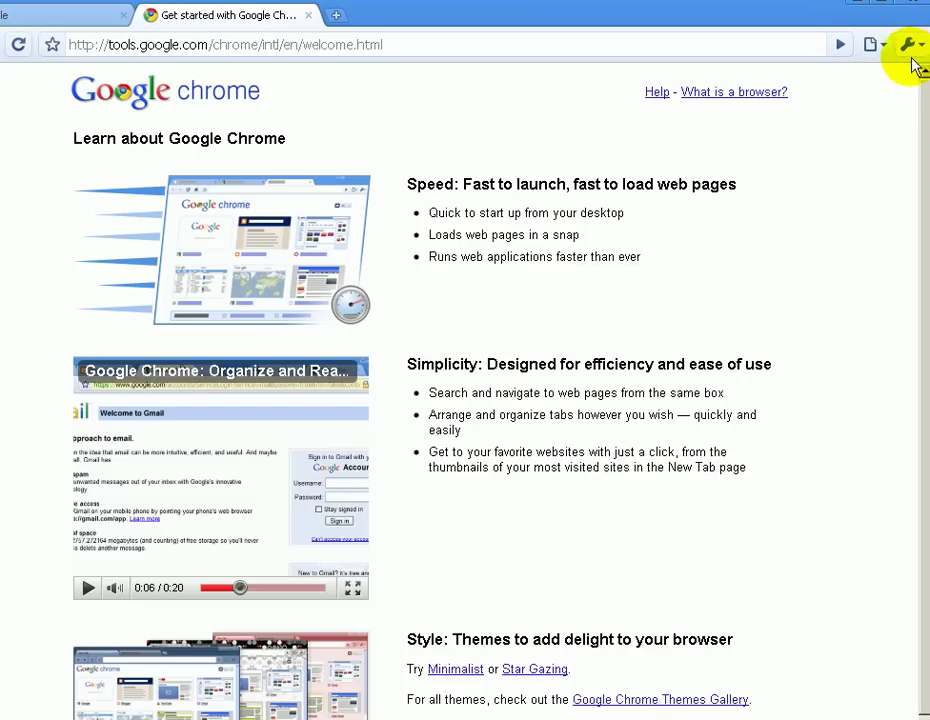
click(884, 52)
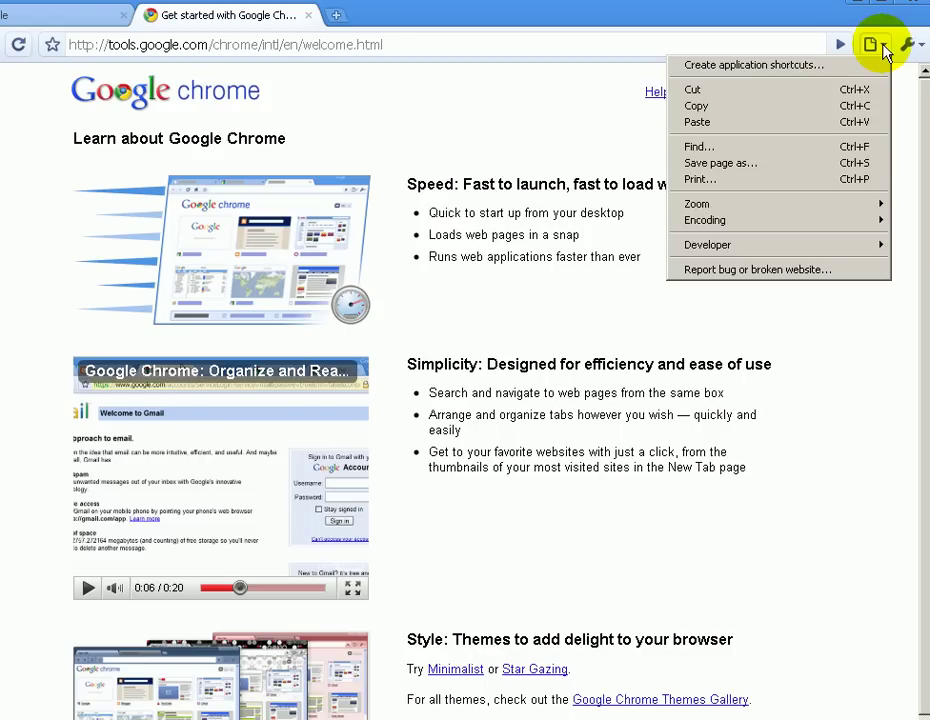
click(884, 50)
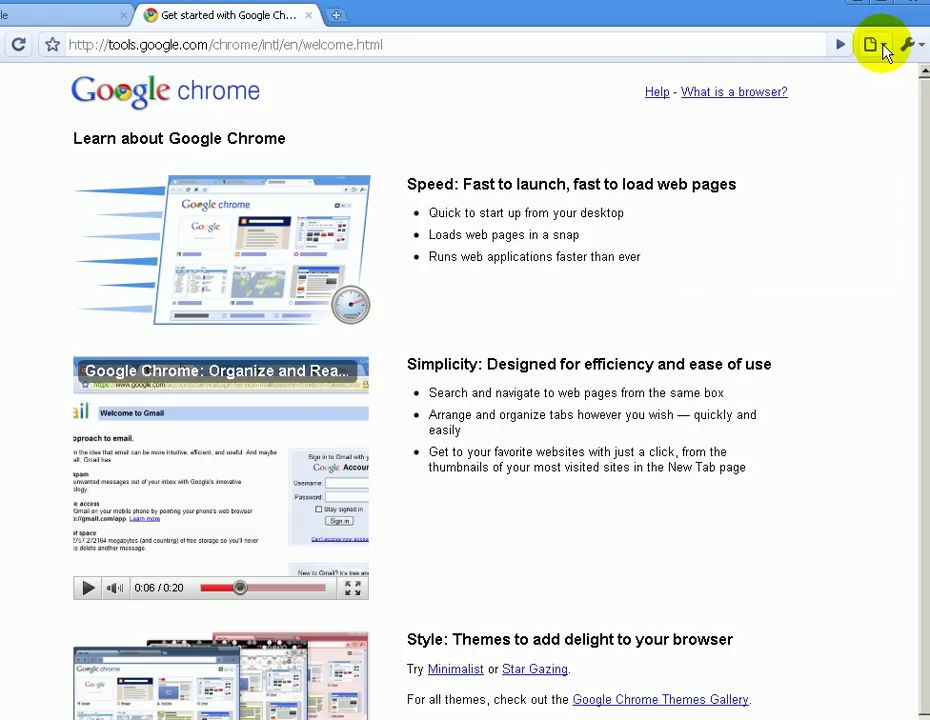
click(336, 15)
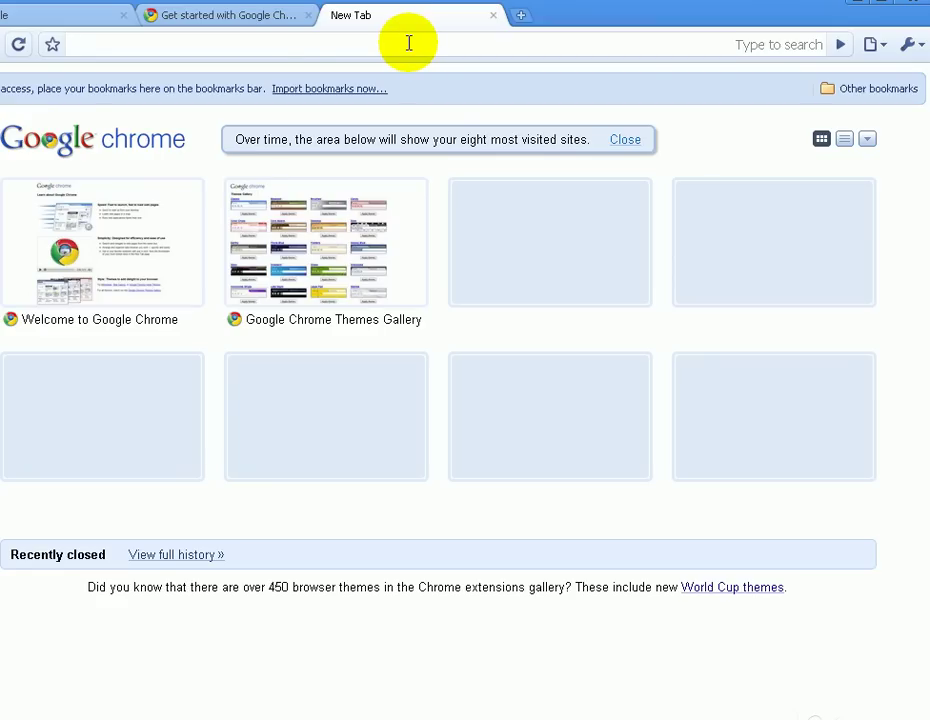
Step: Search Google for 'bing' from the new tab's address bar
text(big)
key(BackSpace)
key(BackSpace)
key(BackSpace)
text(bing)
key(Return)
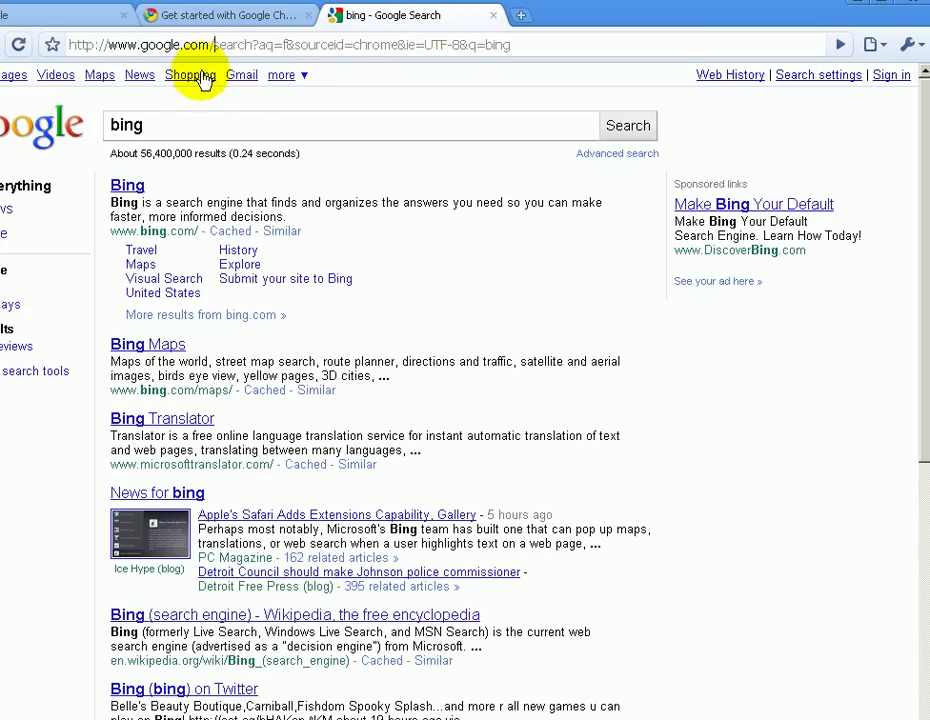
Step: Replace the address with bing.com to load the Bing home page
drag(535, 44, 54, 42)
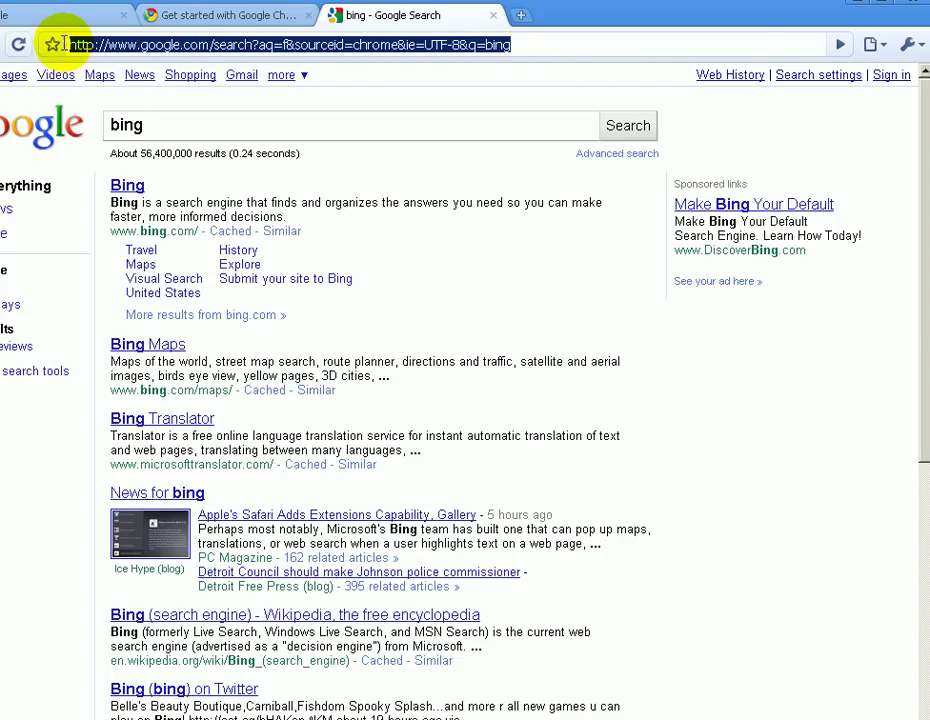
text(bi)
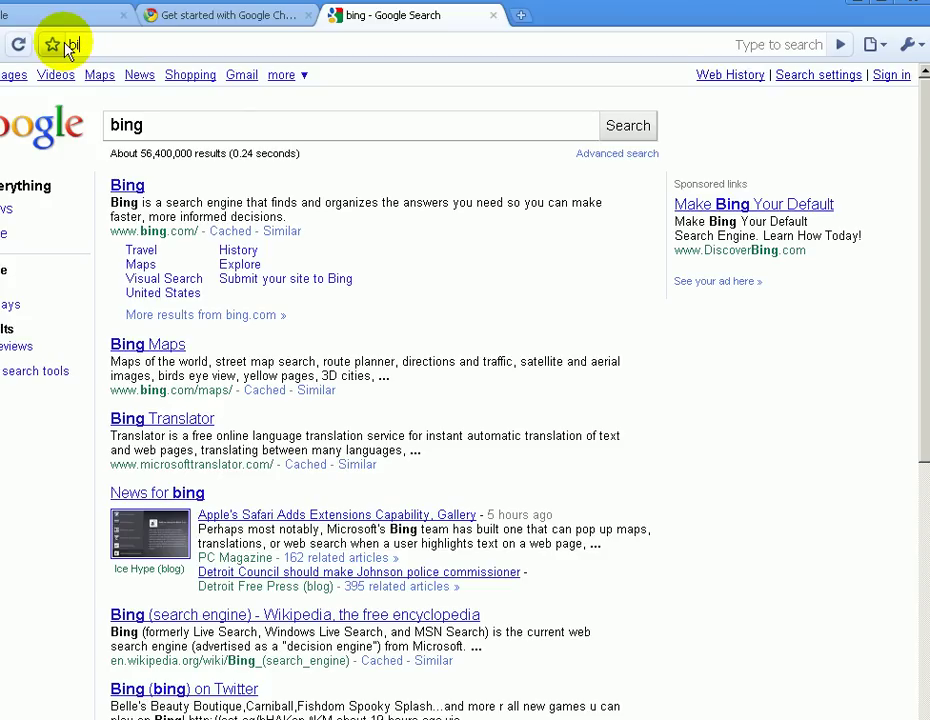
text(bn)
key(BackSpace)
key(BackSpace)
text(ng.com)
key(Return)
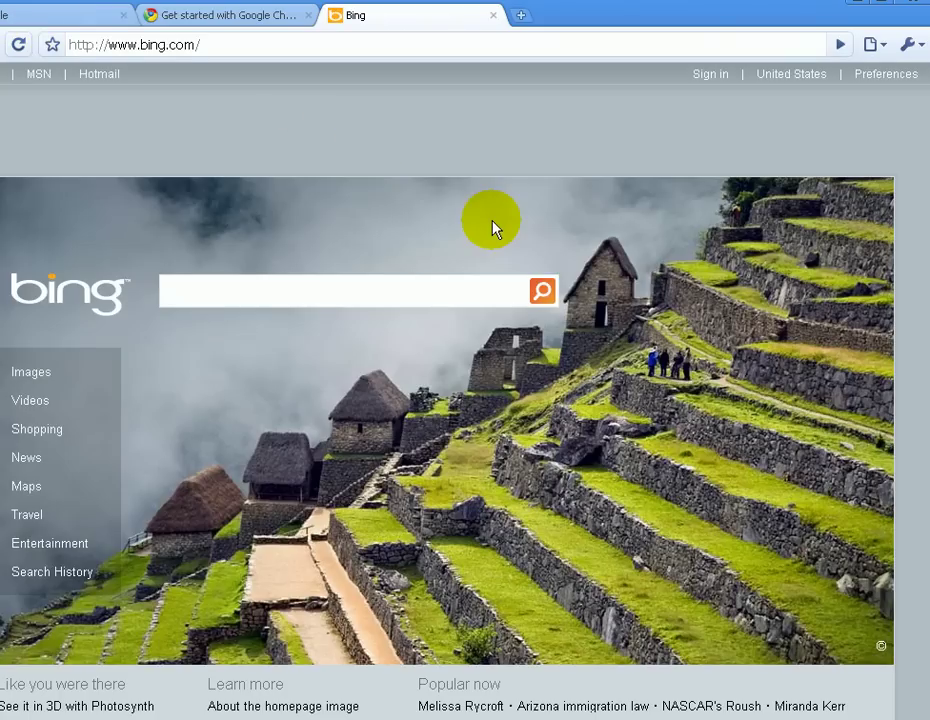
Step: Search Bing for 'golf swing'
click(278, 289)
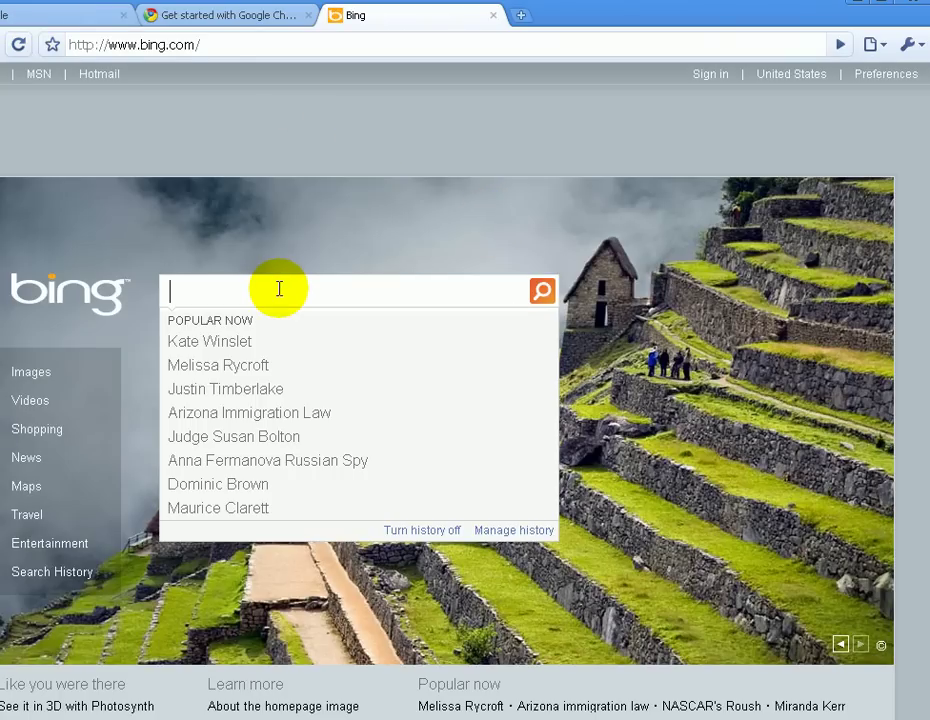
text(golg s)
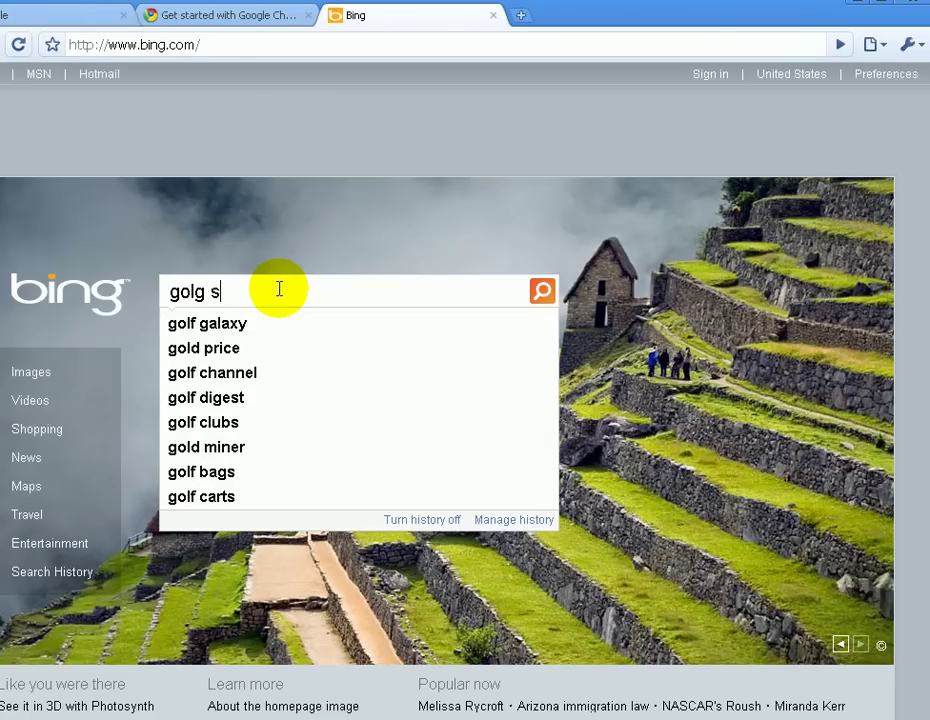
key(BackSpace)
text(sw)
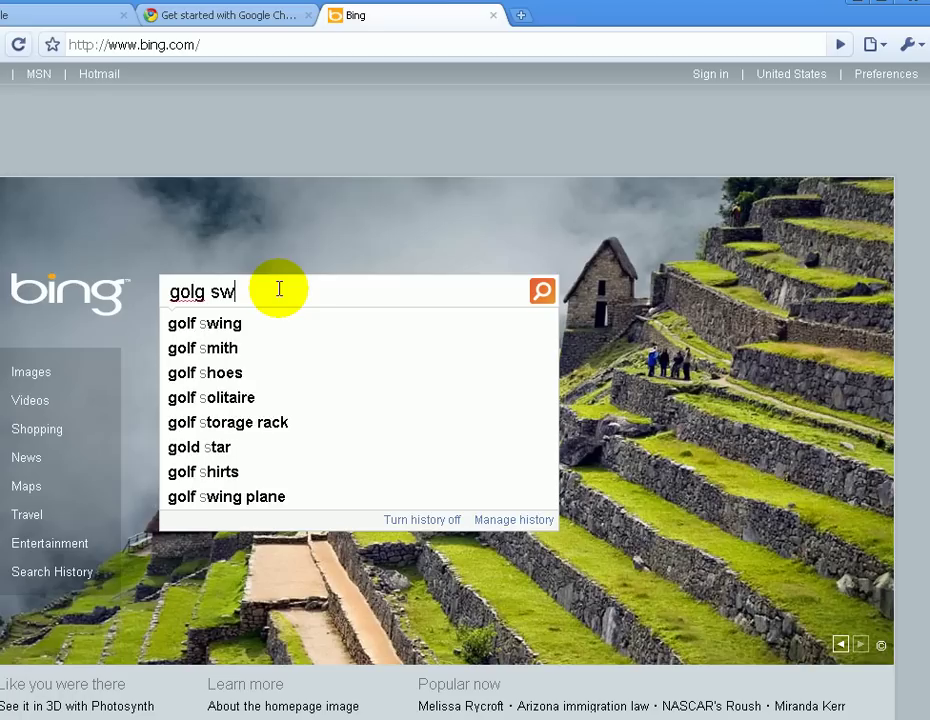
key(BackSpace)
key(BackSpace)
key(BackSpace)
text(w)
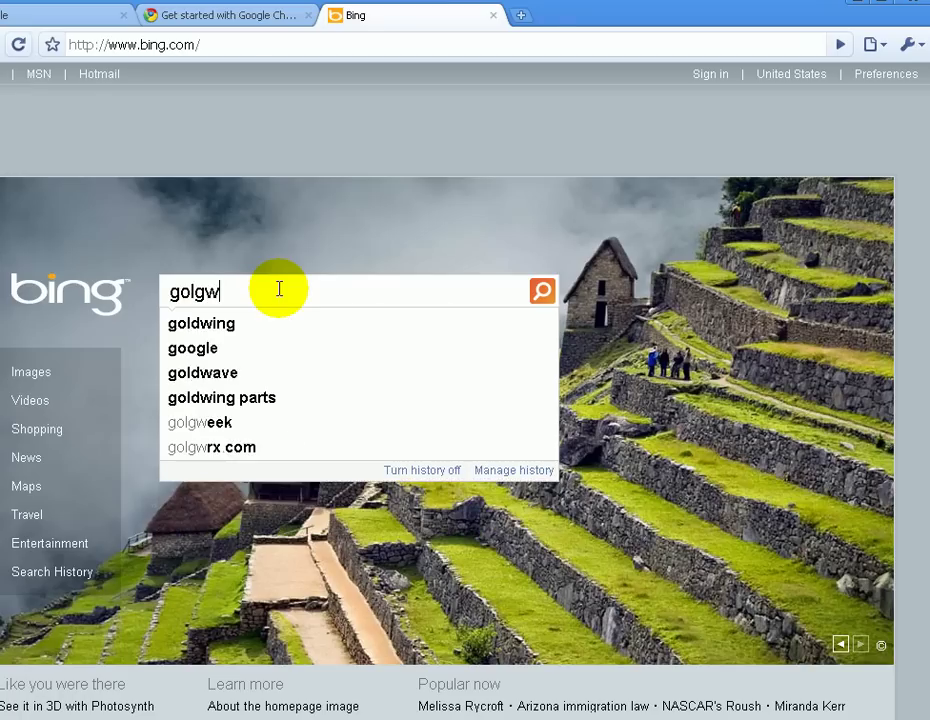
key(BackSpace)
key(BackSpace)
text(f sw)
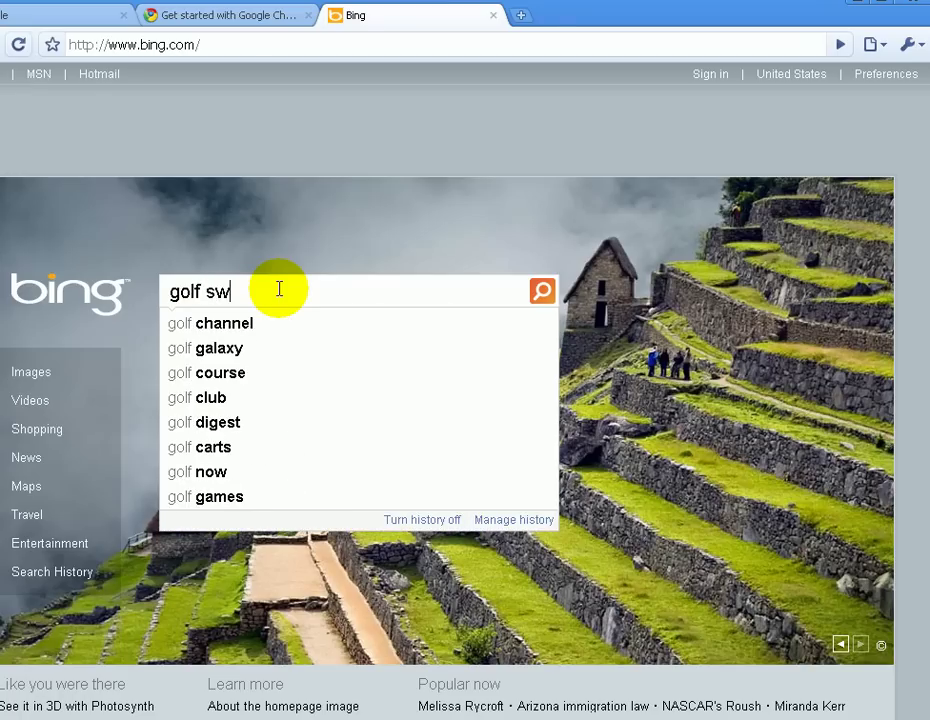
text(ing)
key(Return)
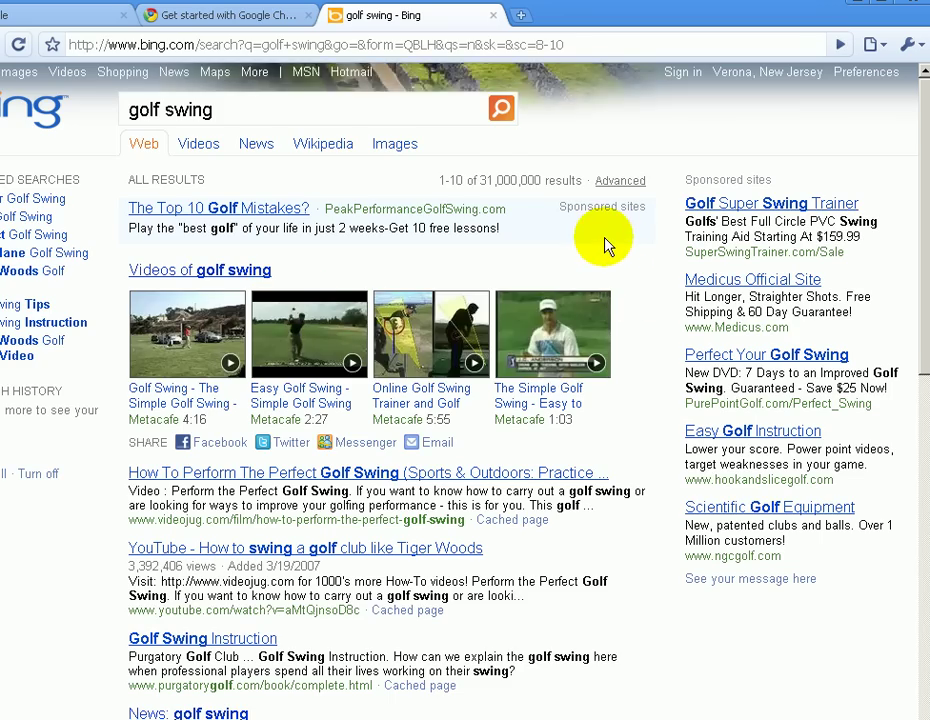
Step: Scroll through the Bing golf swing results, then open a fresh New Tab page beside them
scroll(608, 245, down, 2)
scroll(605, 243, down, 9)
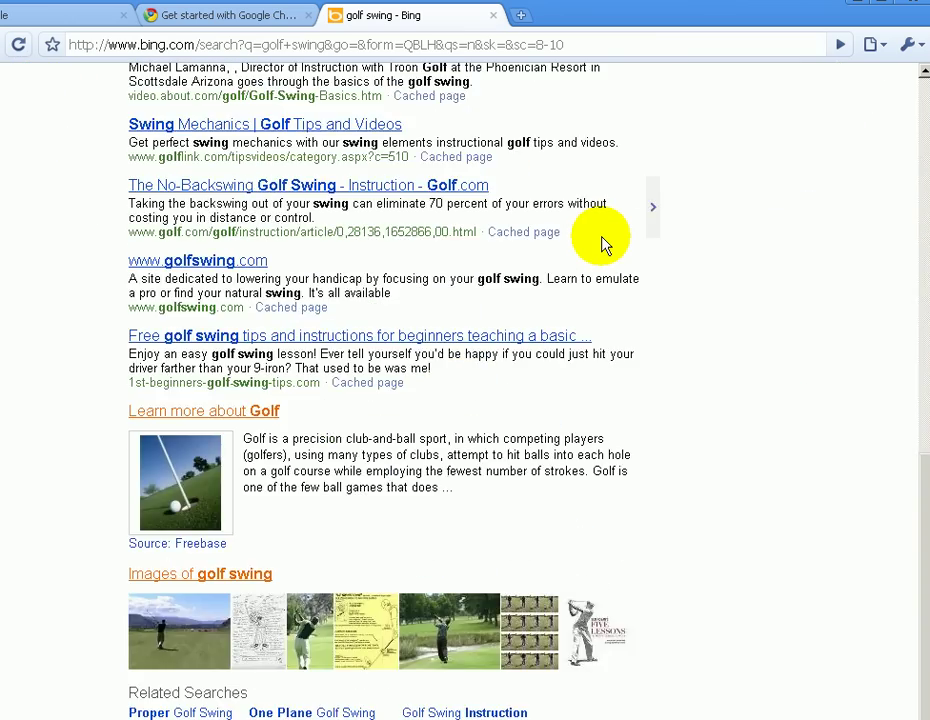
scroll(603, 244, up, 8)
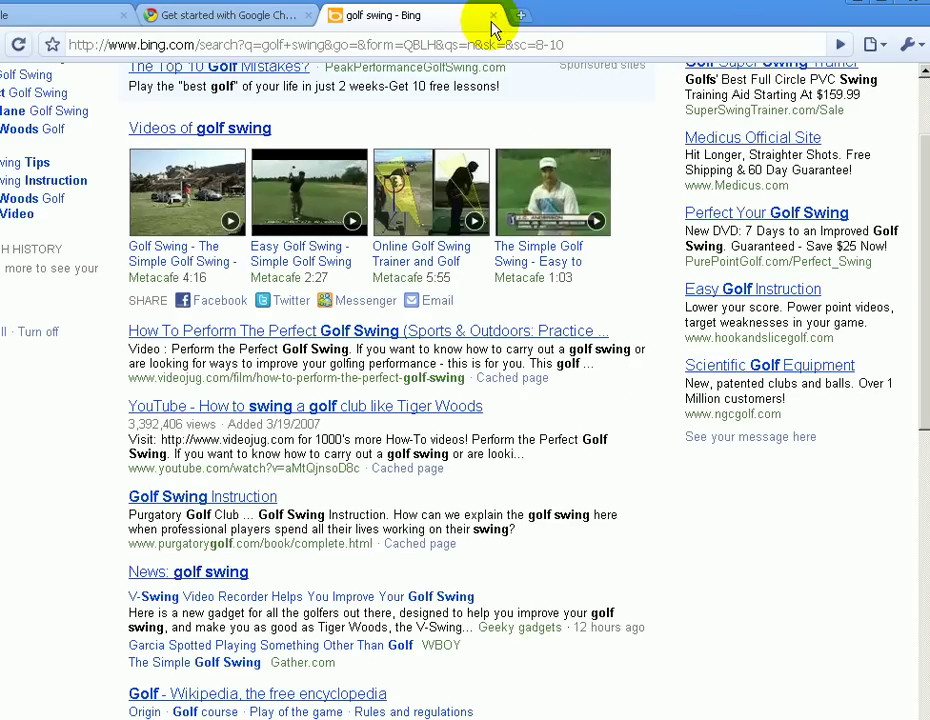
click(517, 17)
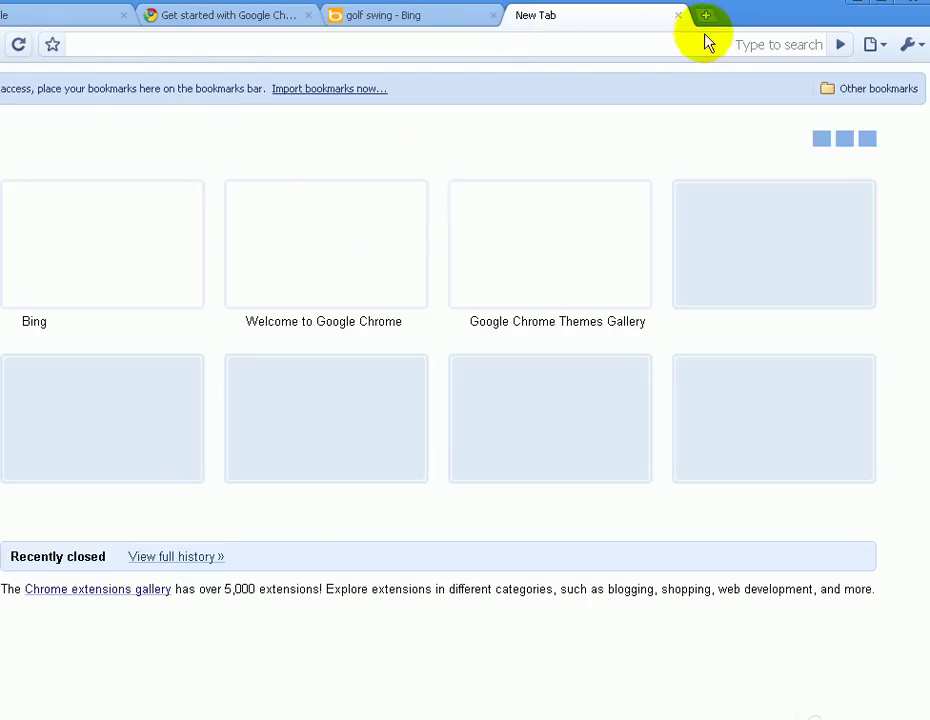
Step: Open a second New Tab page and view a tab's context menu options
click(706, 18)
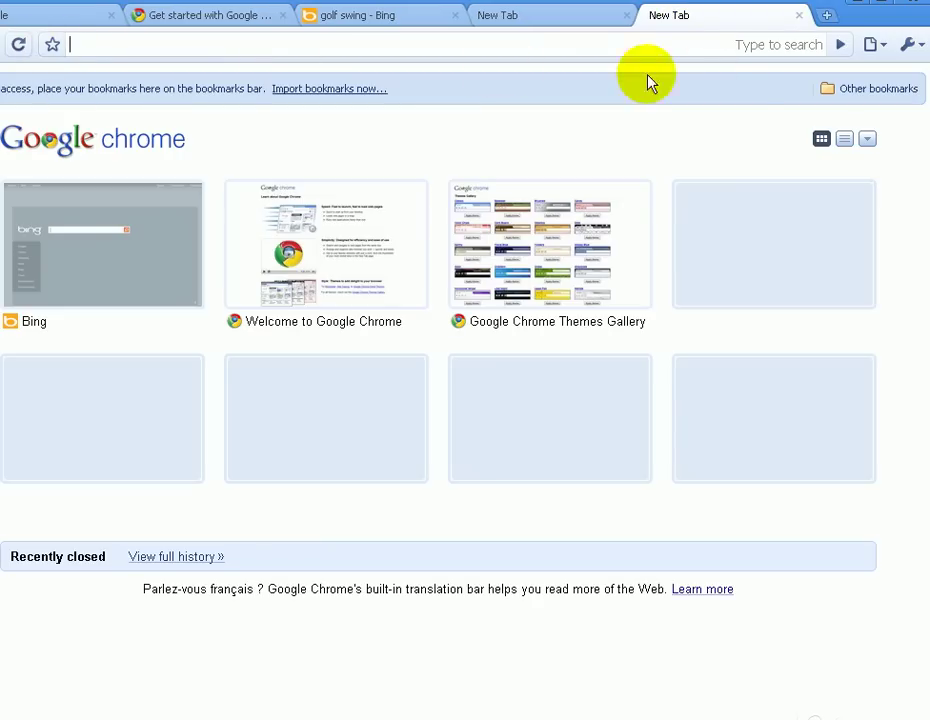
right_click(77, 22)
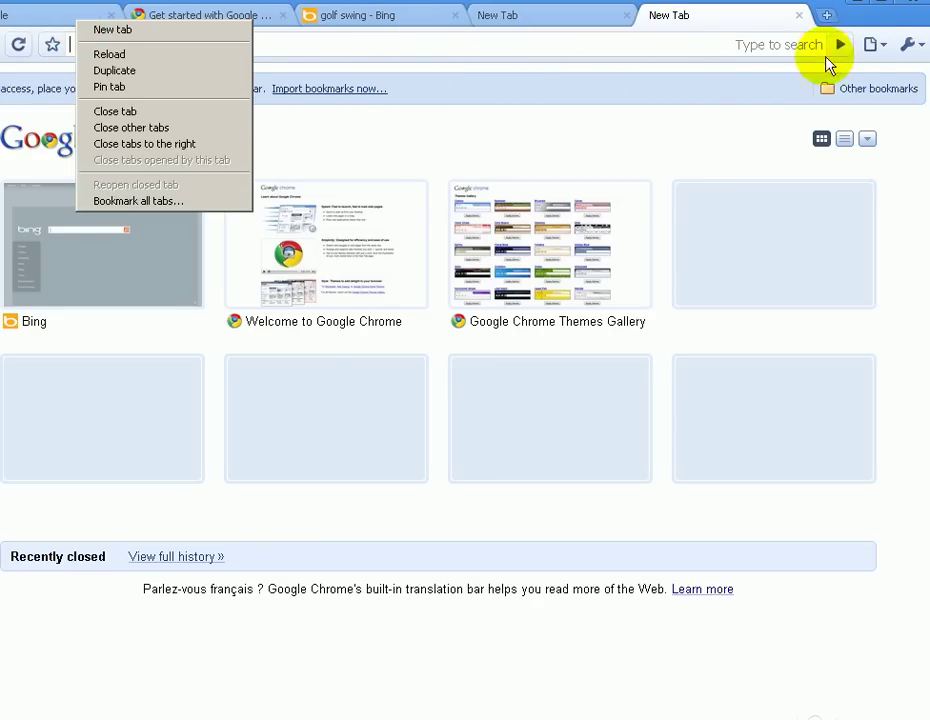
click(876, 21)
Step: View the window's move and size menu, then open a third New Tab page with Ctrl+T
right_click(880, 24)
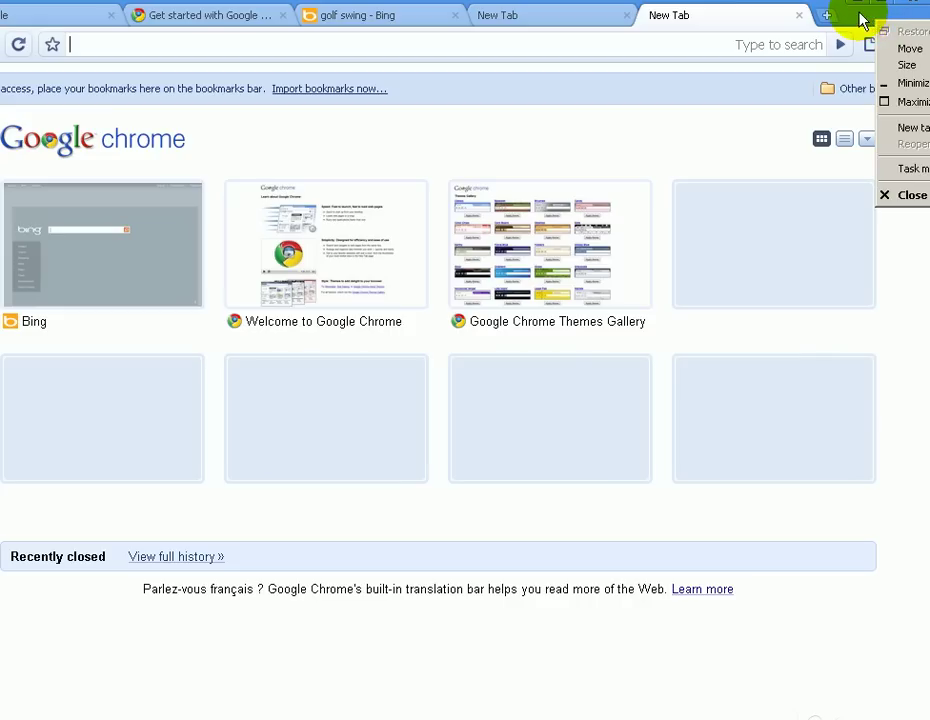
click(862, 18)
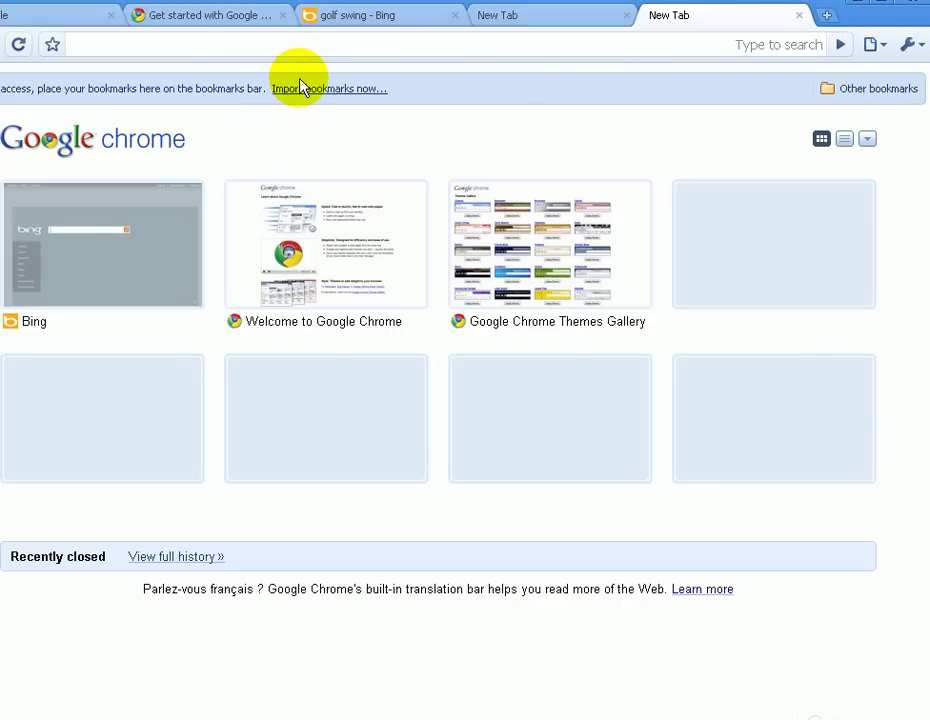
key(ctrl+t)
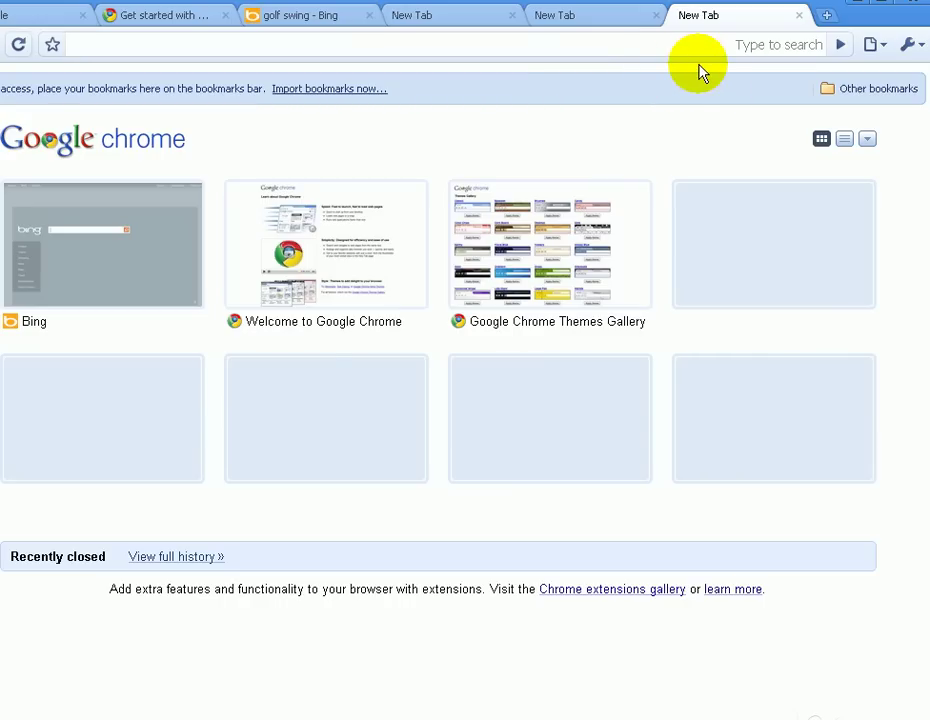
Step: Open four more New Tab pages in quick succession with Ctrl+T
key(ctrl+t)
key(ctrl+t)
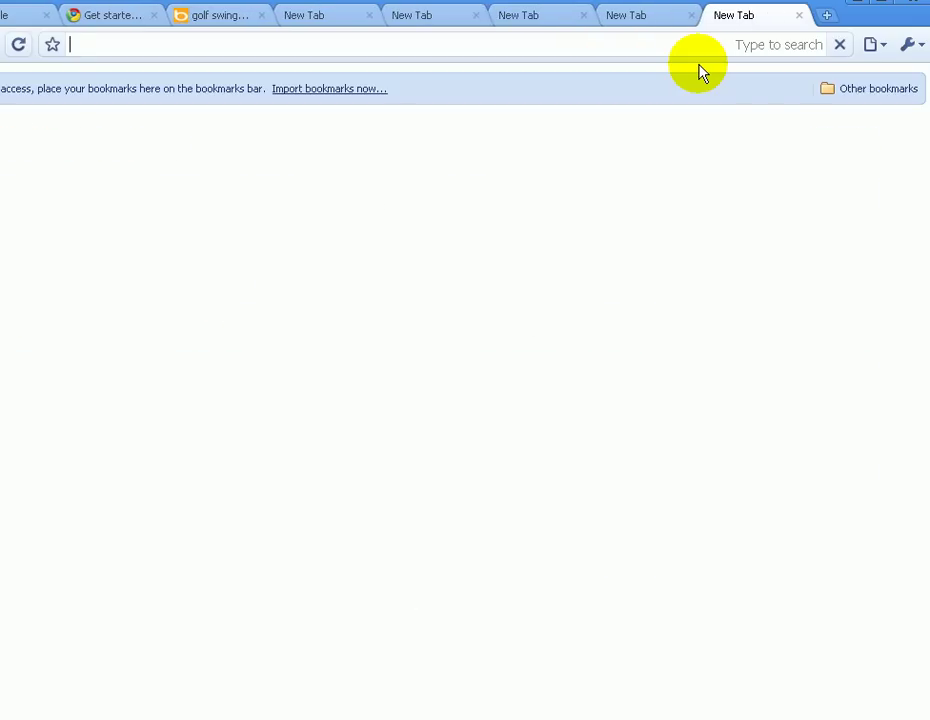
key(ctrl+t)
key(ctrl+t)
key(ctrl+t)
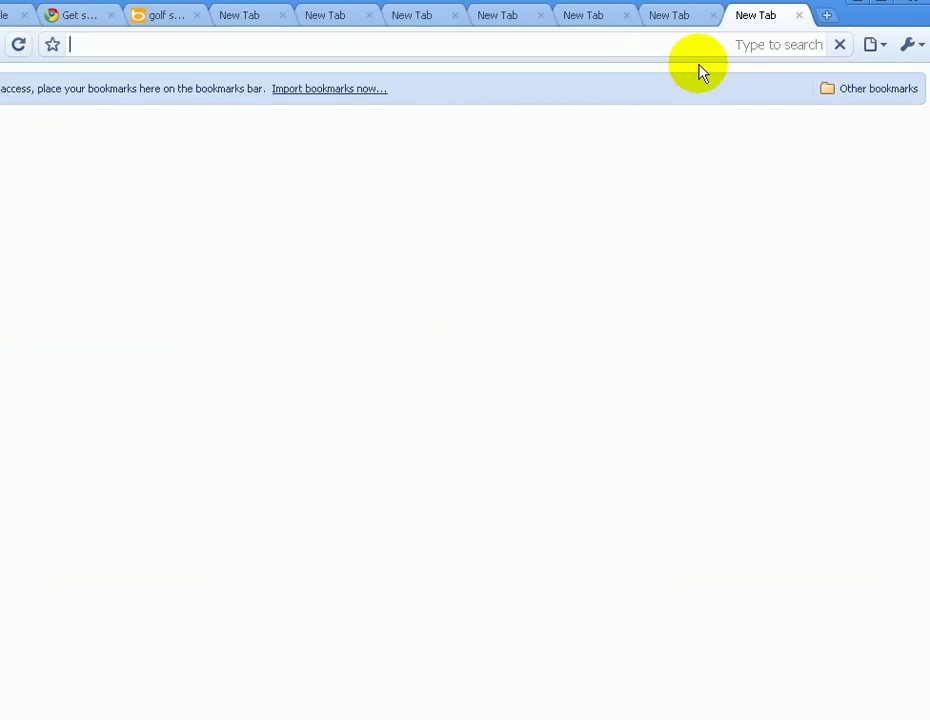
key(ctrl+t)
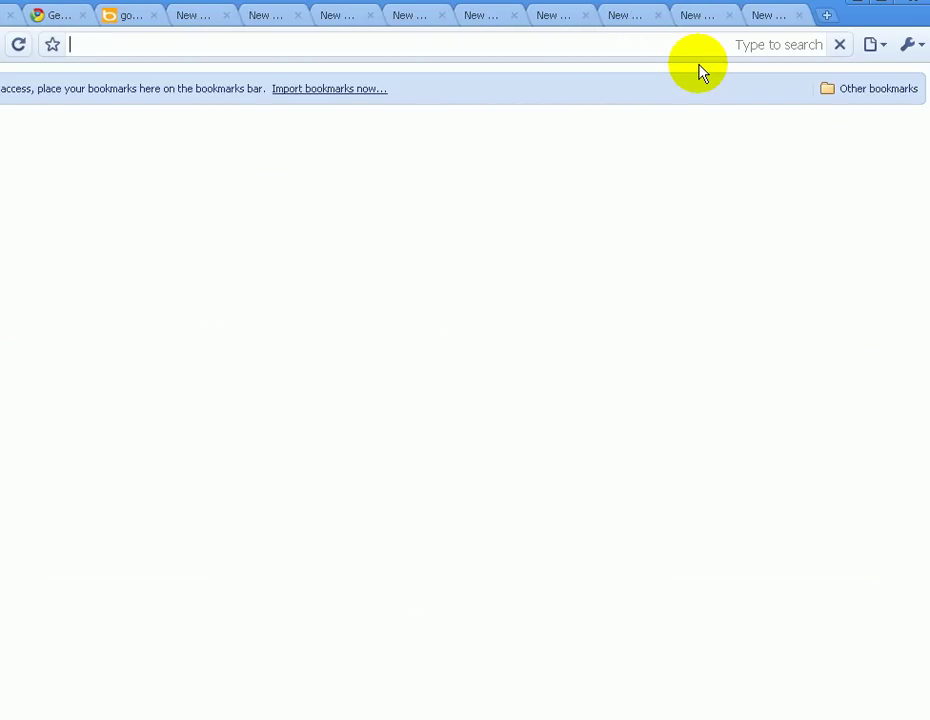
key(ctrl+t)
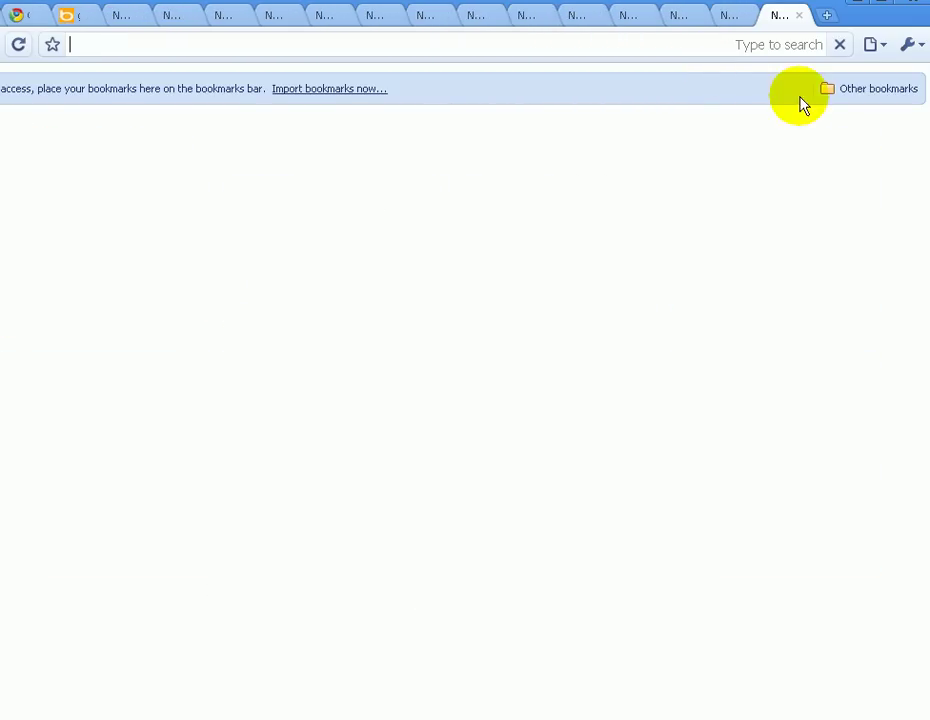
Step: Close several of the New Tab pages using the tab close button and Ctrl+W
key(ctrl+shift+Tab)
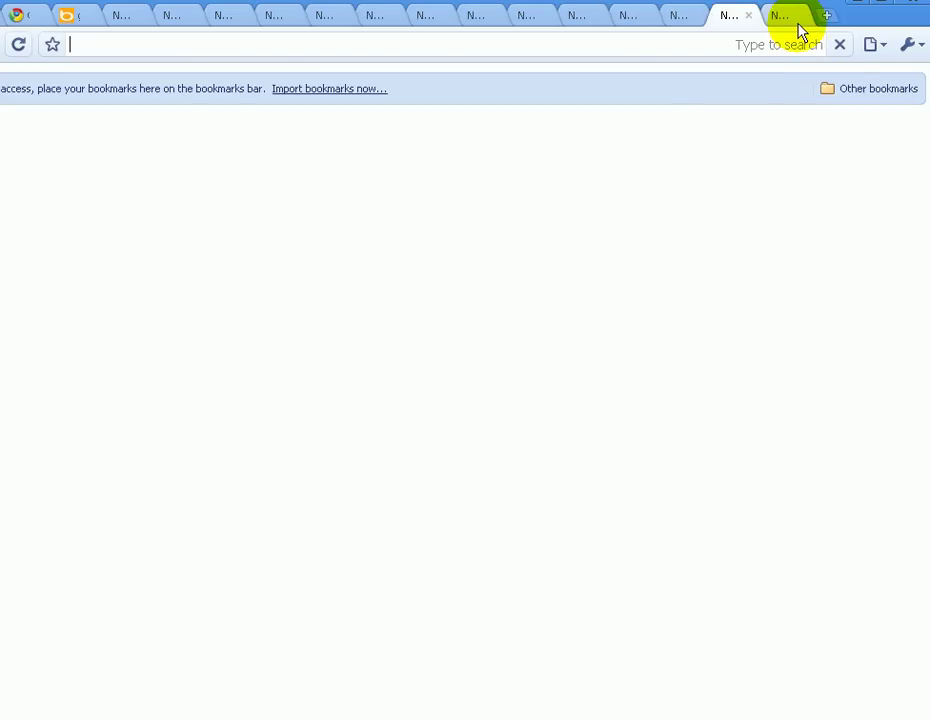
click(749, 16)
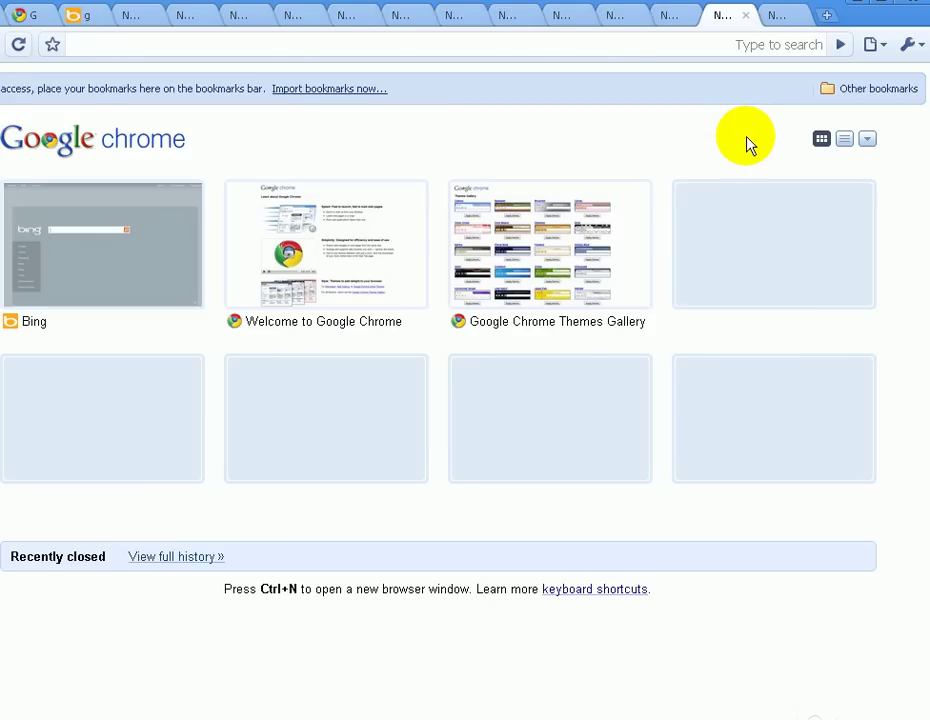
key(ctrl+w)
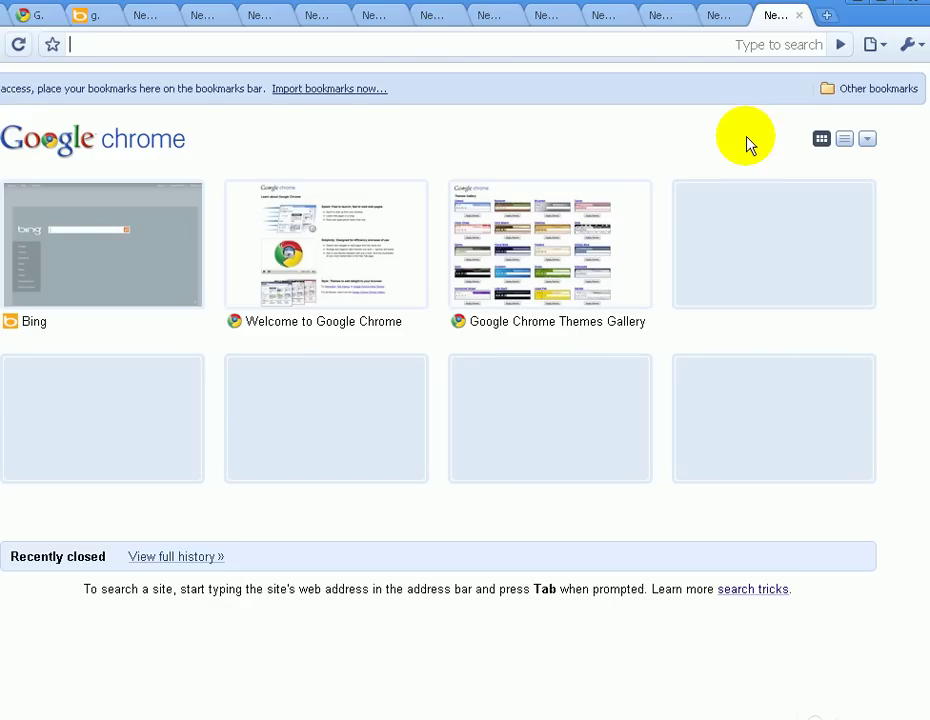
key(ctrl+w)
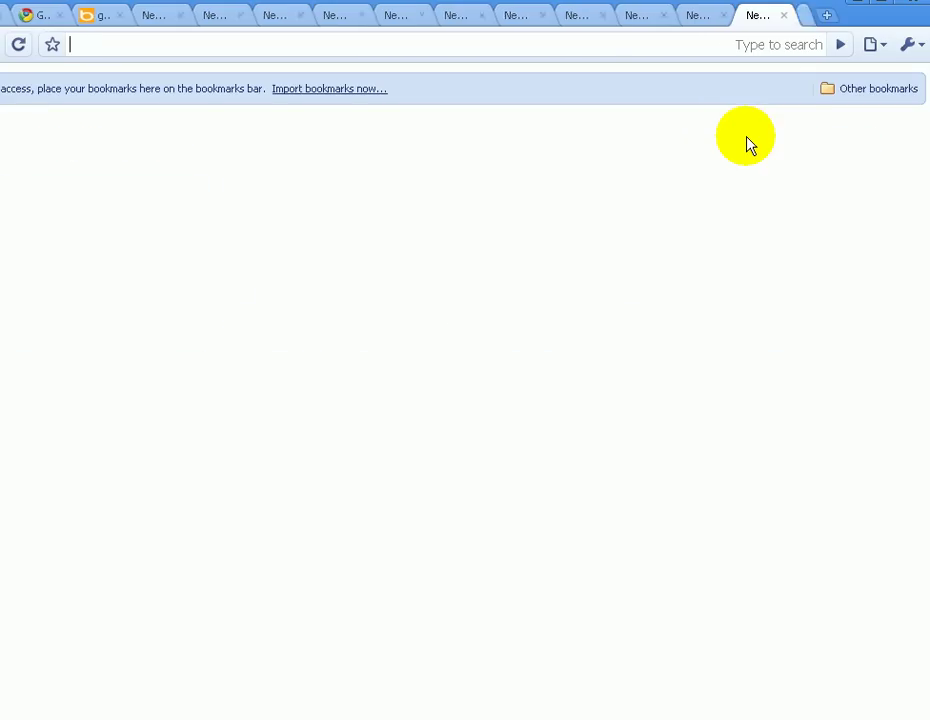